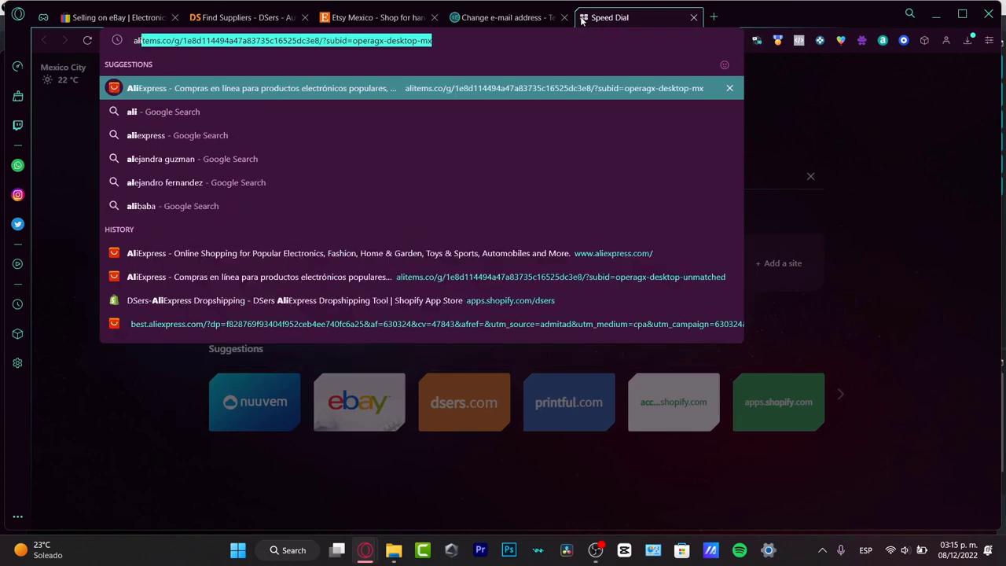
Step: Go to AliExpress and open its Weekly Deals page
left_click(224, 89)
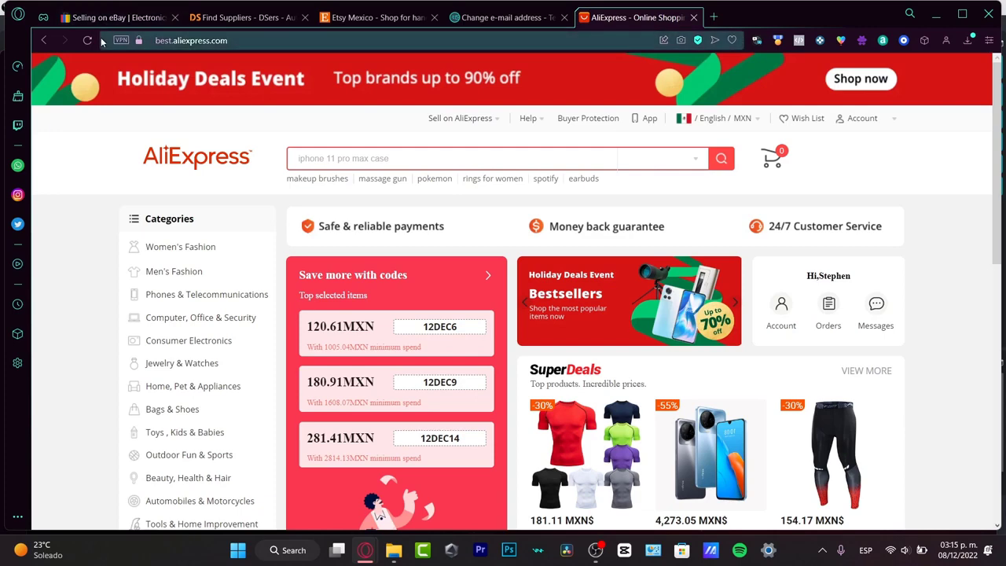
left_click(118, 21)
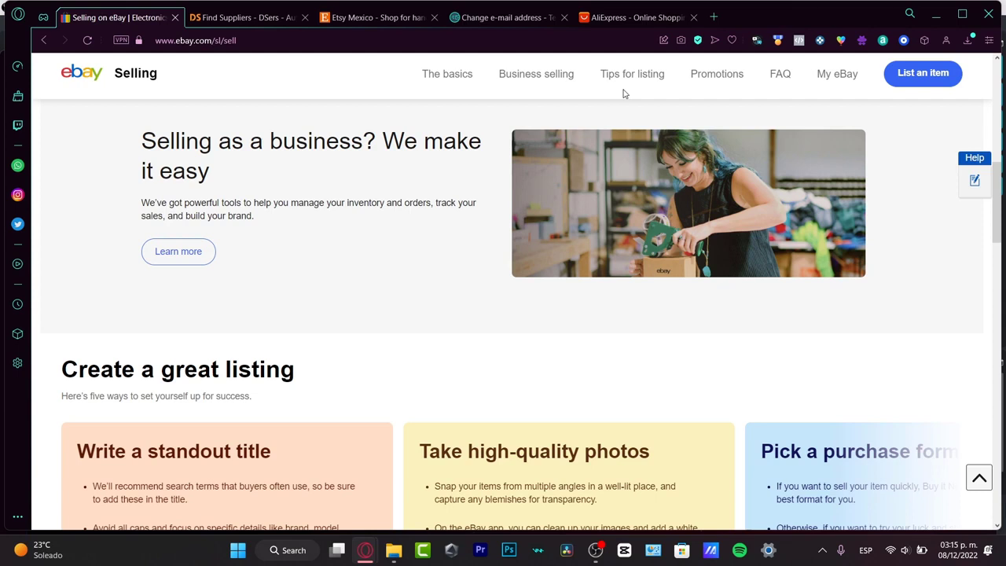
left_click(624, 24)
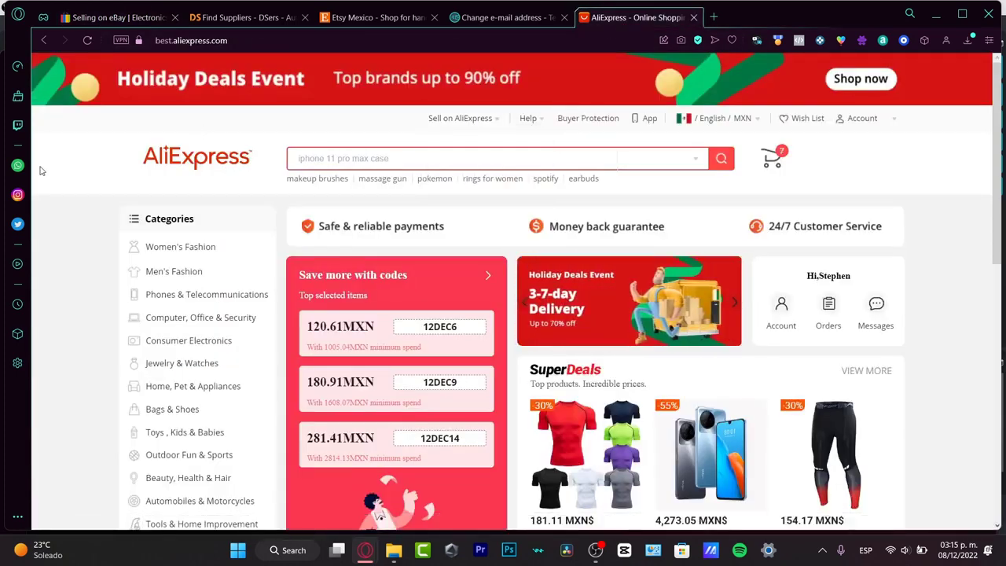
scroll(615, 272, "down", 5)
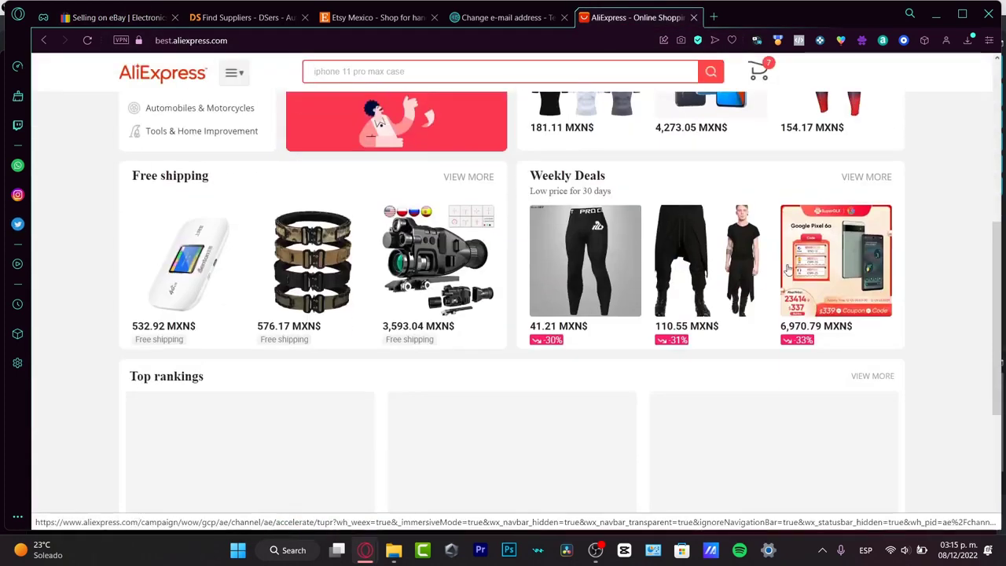
left_click(705, 275)
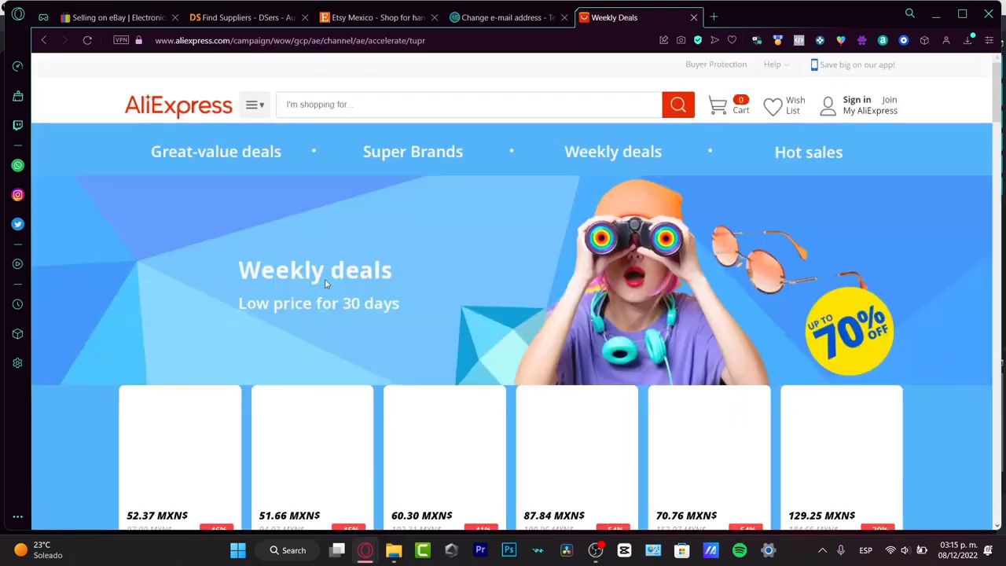
Step: Open the men's dark red motorcycle leather jacket from the weekly deals and copy its main product image
scroll(483, 289, "down", 8)
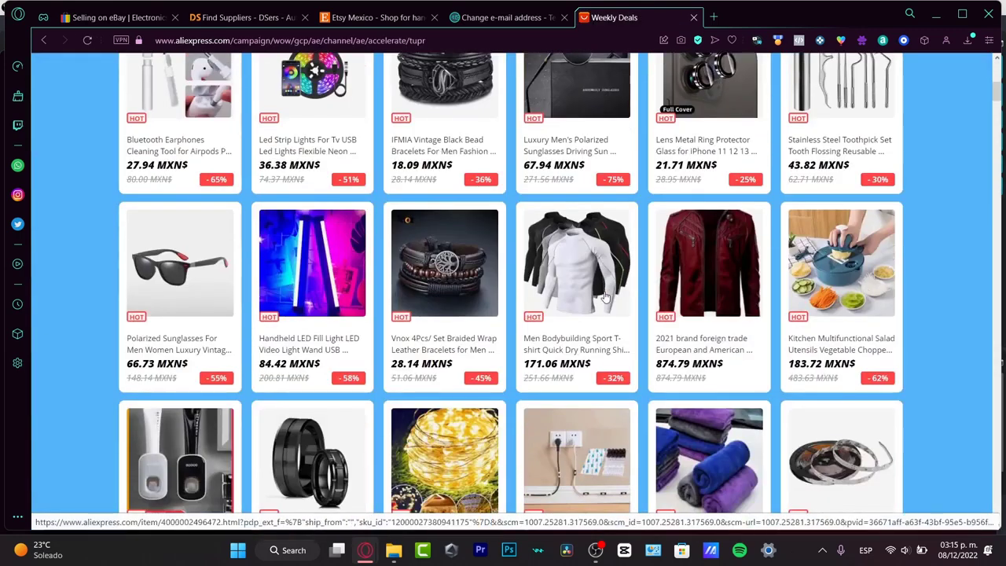
scroll(605, 297, "down", 3)
left_click(711, 106)
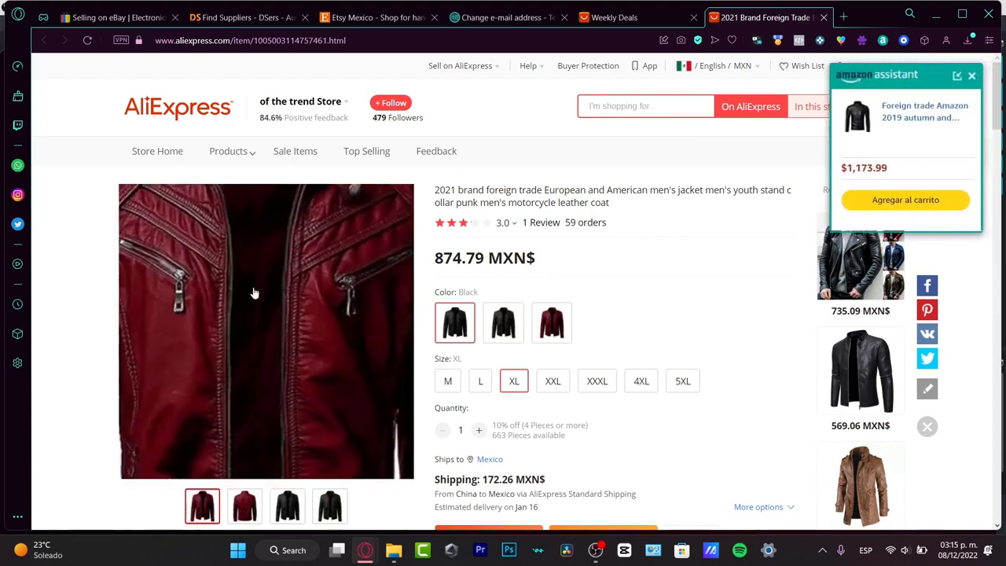
right_click(331, 341)
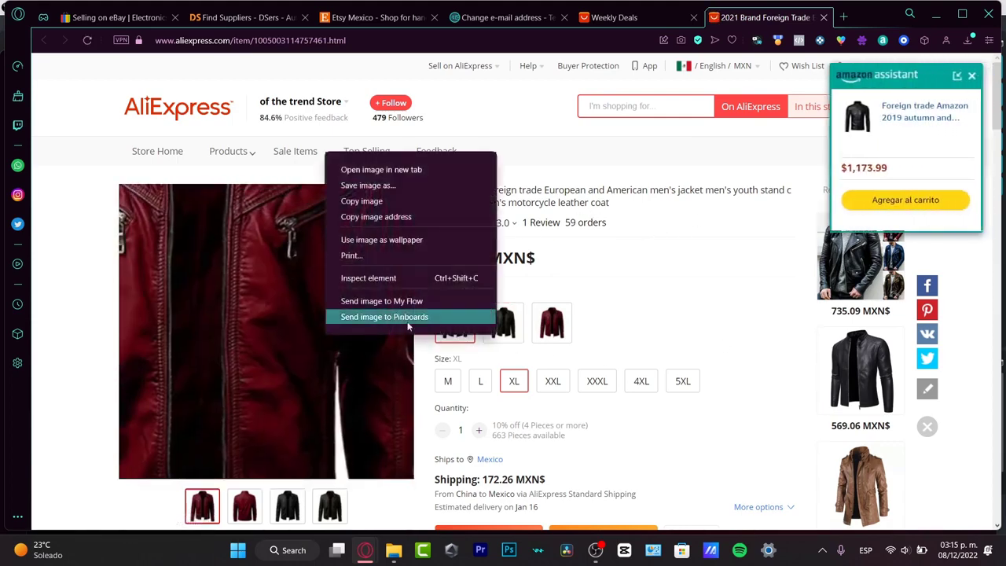
left_click(406, 209)
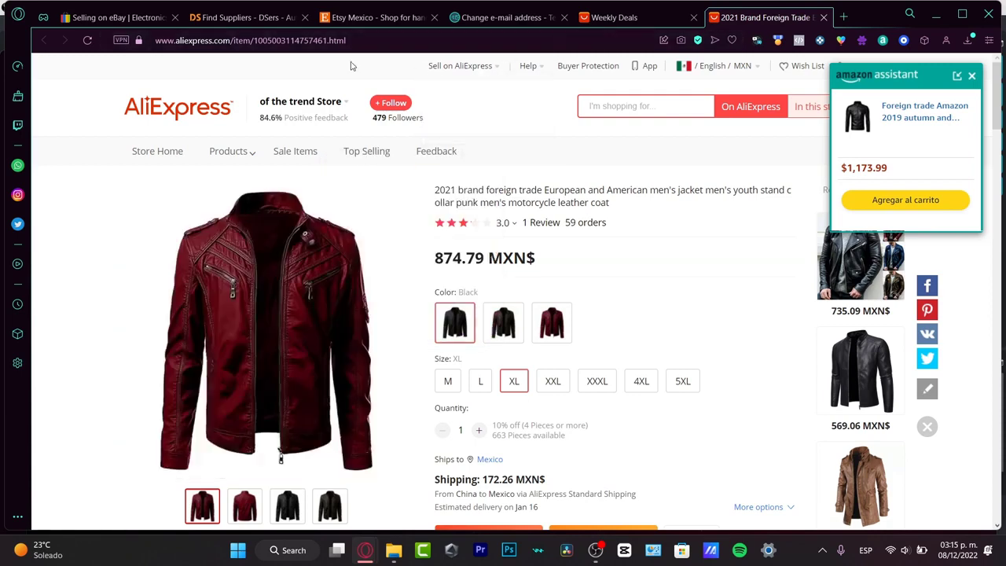
Step: Start a new item listing from the eBay selling page, entering "jacket men" as the product being sold
left_click(127, 21)
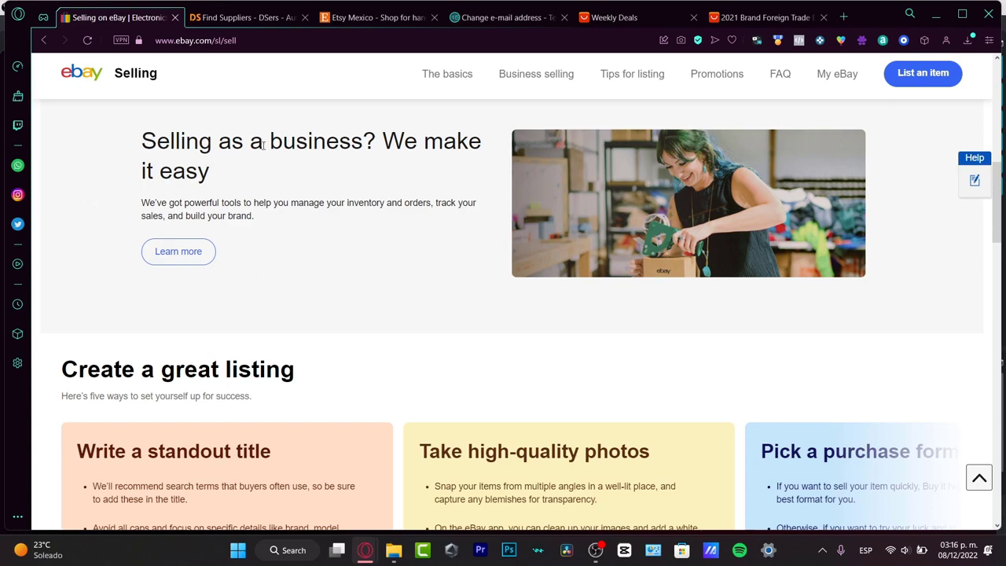
scroll(776, 360, "up", 7)
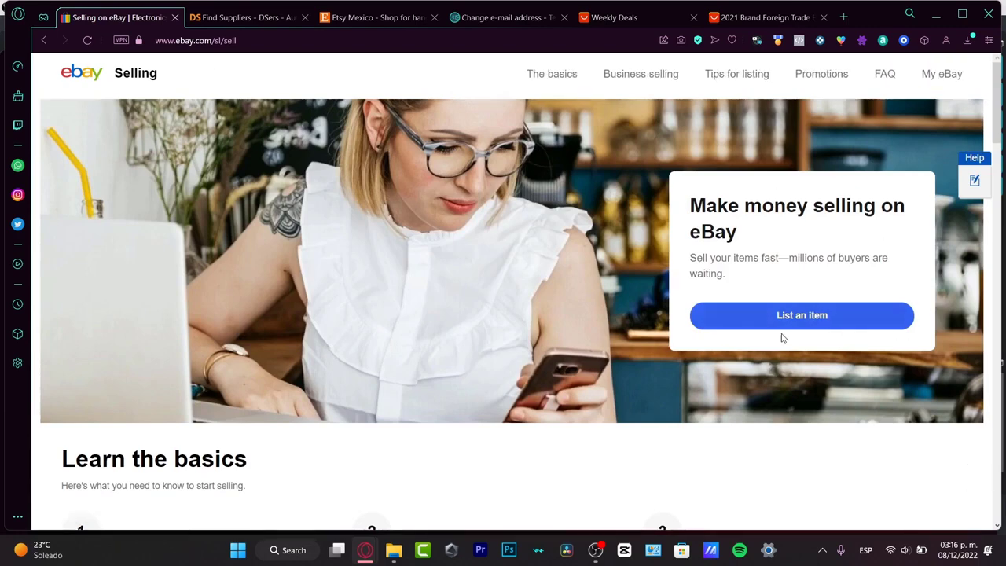
left_click(831, 328)
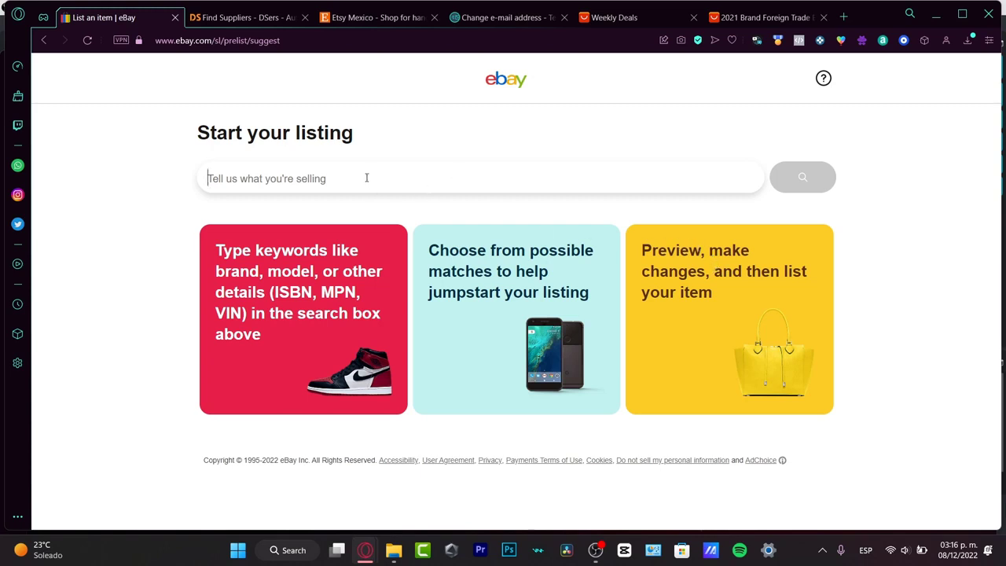
type("Jacket")
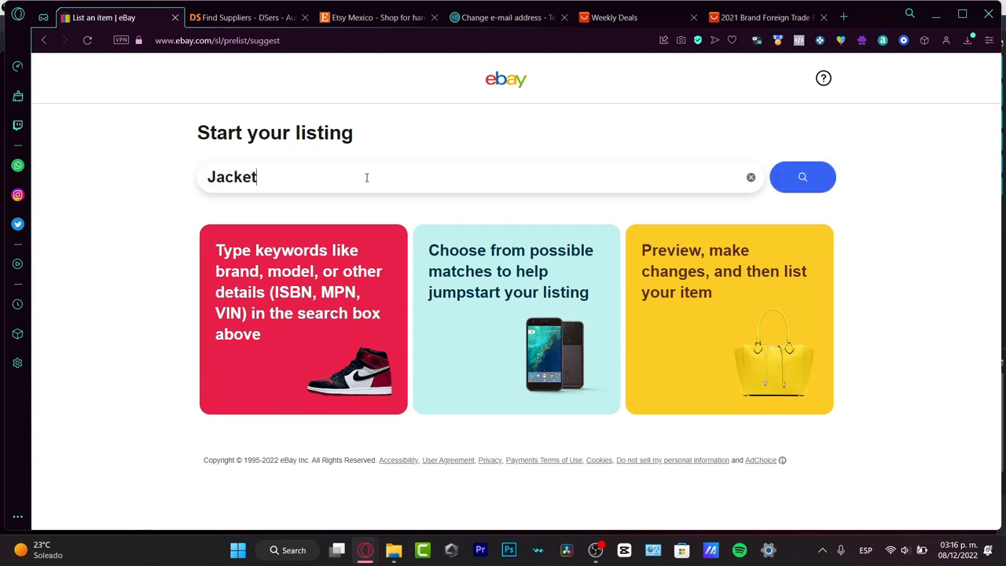
left_click(550, 265)
left_click(798, 181)
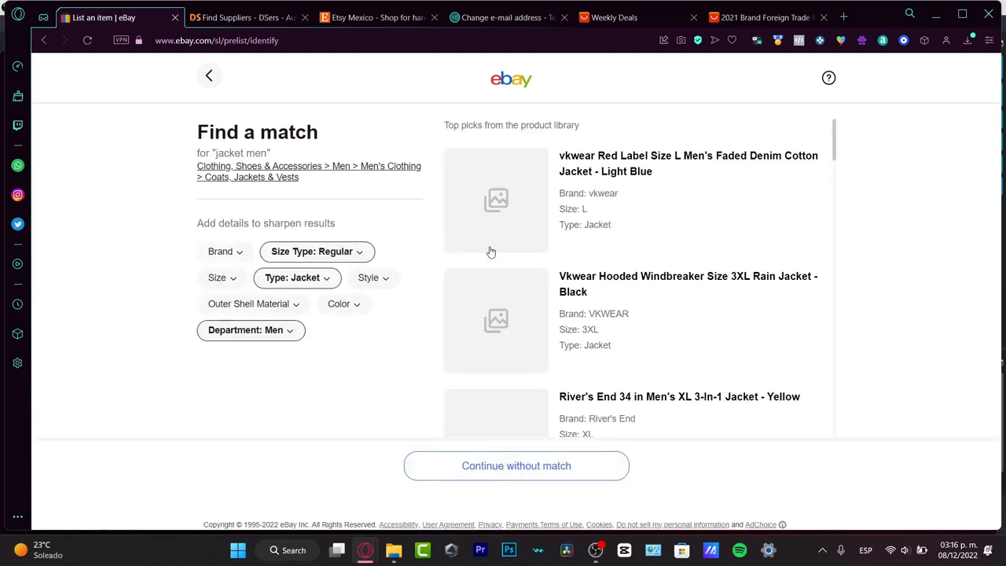
Step: Continue to the listing without a product match, with the item condition set to New with tags
left_click(554, 465)
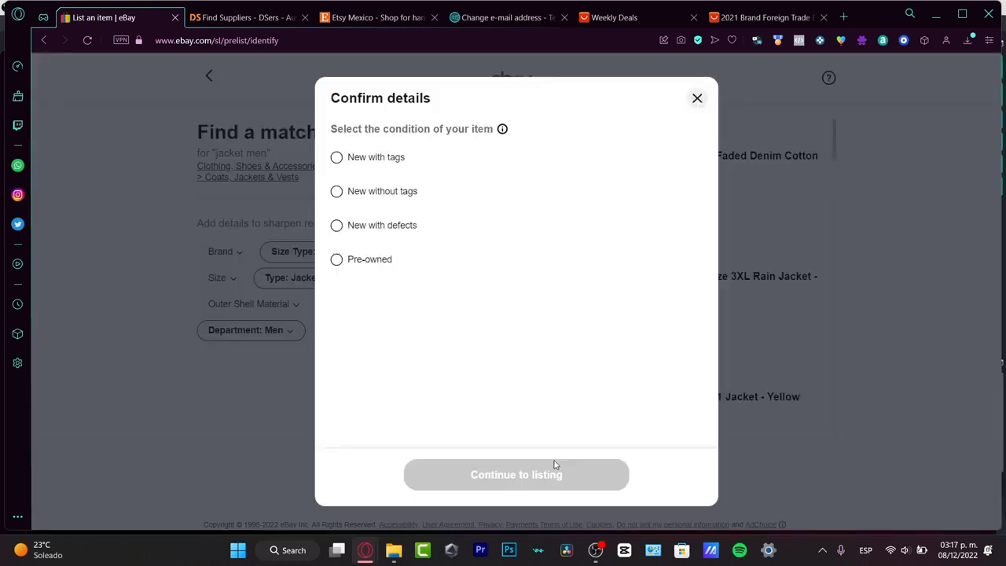
left_click(408, 164)
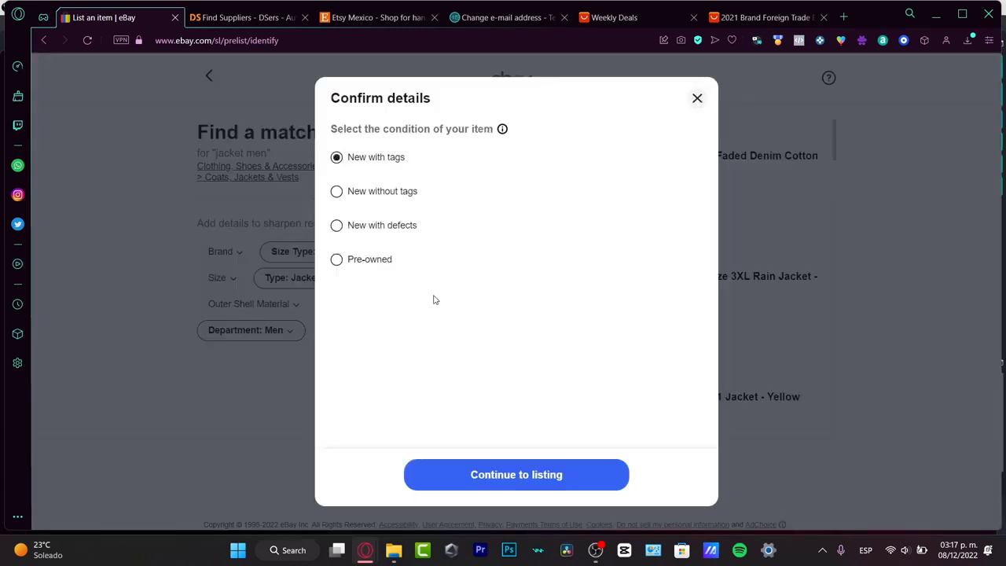
left_click(548, 469)
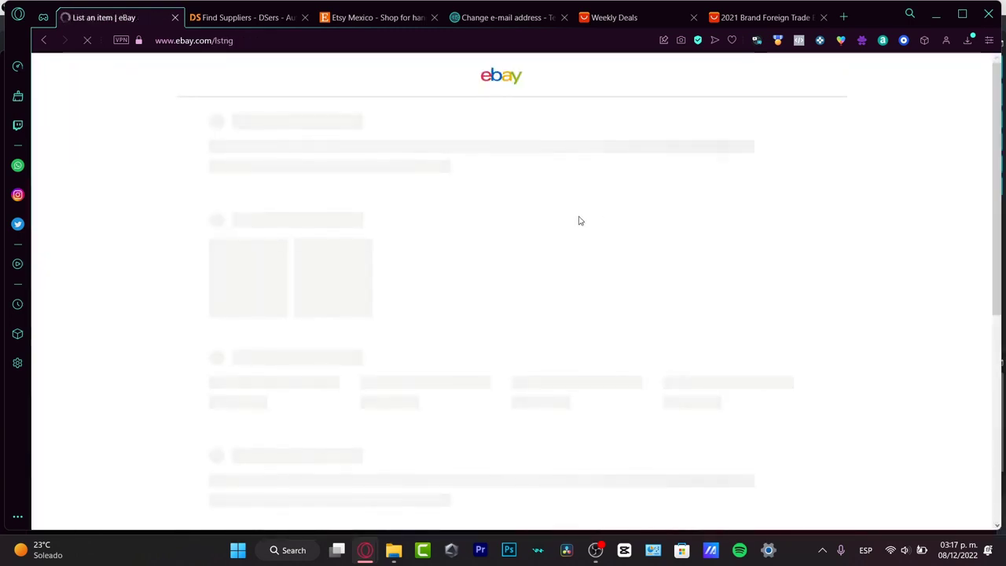
Step: Dismiss the listing tool's welcome message and add the photo of the sleeveless hooded shirts to the eBay listing
left_click(750, 16)
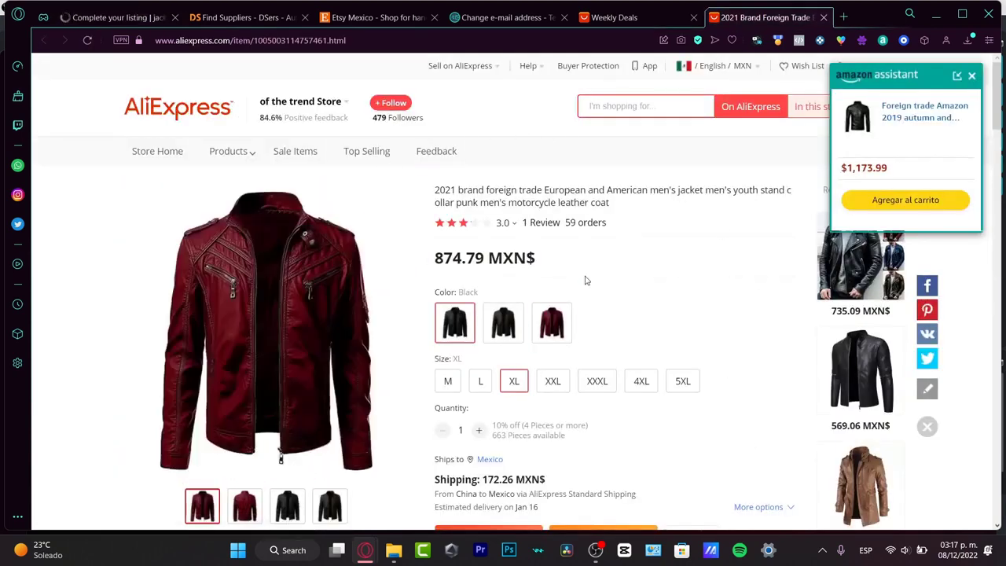
left_click(107, 19)
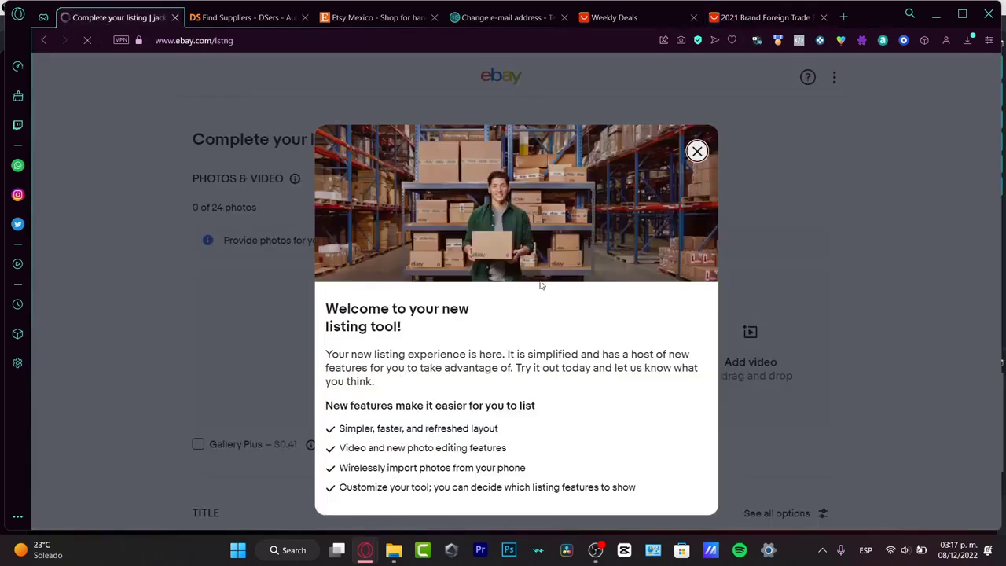
left_click(698, 153)
left_click(433, 343)
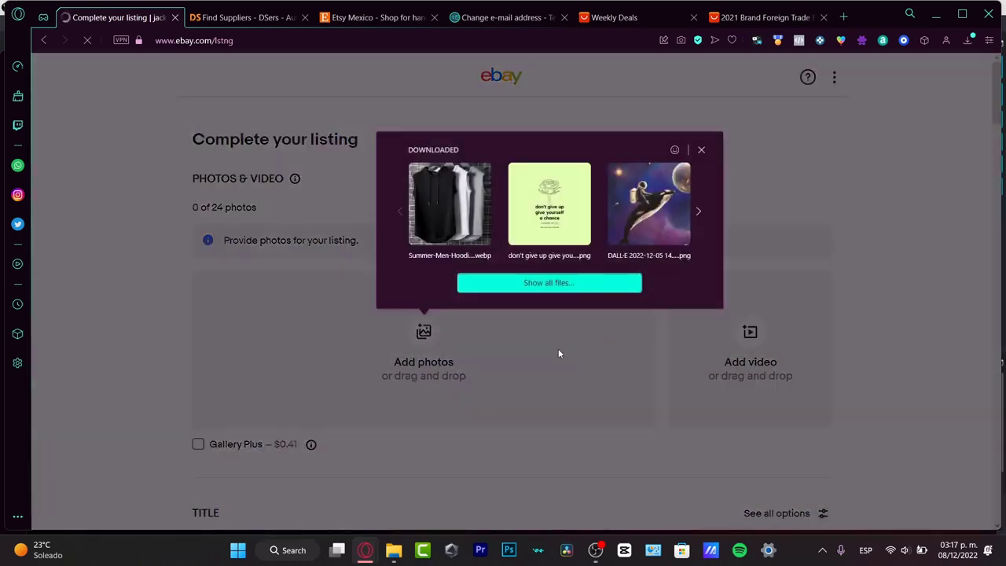
left_click(449, 204)
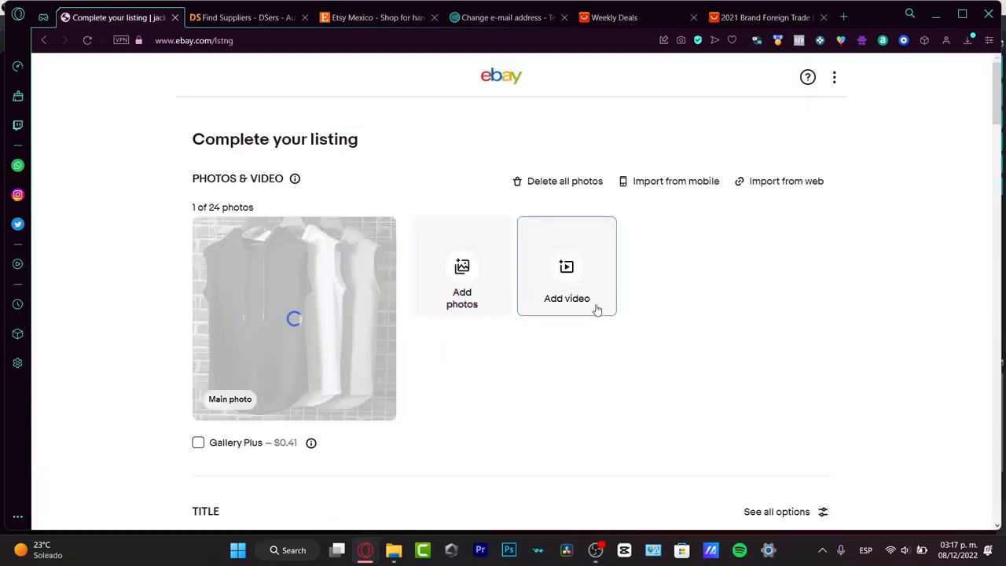
Step: Review the jacket's description and size chart on its AliExpress product page
left_click(759, 17)
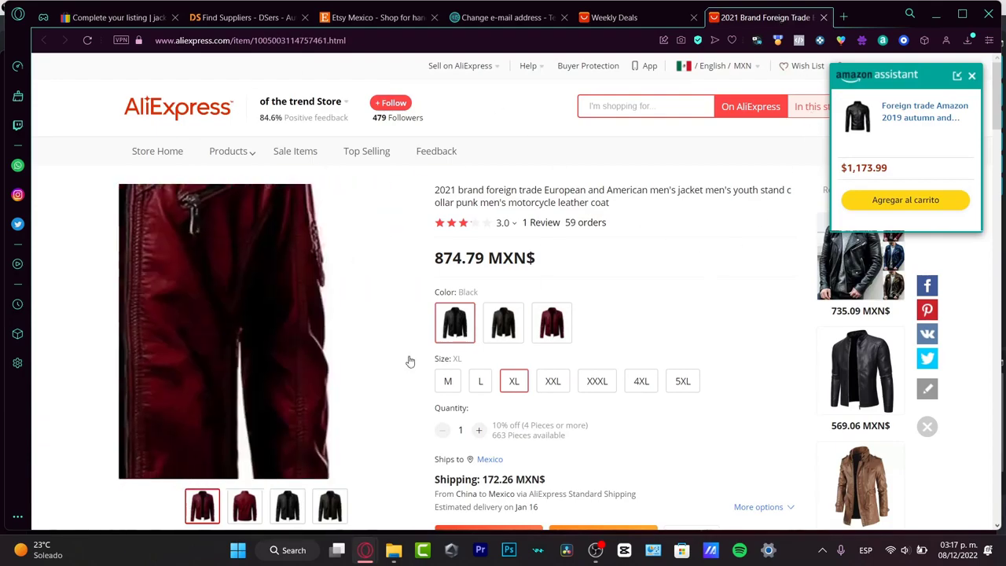
scroll(616, 283, "down", 15)
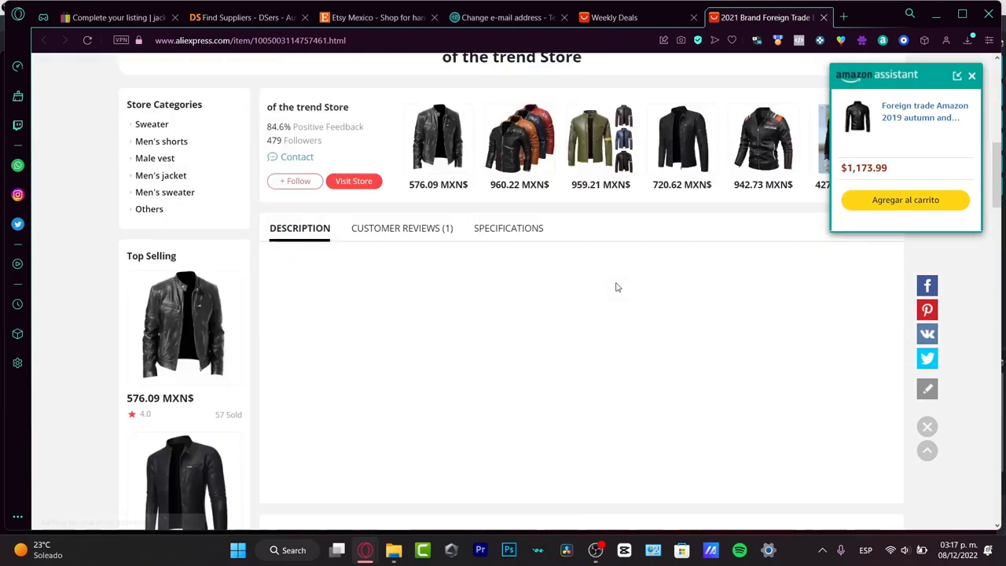
scroll(616, 286, "down", 3)
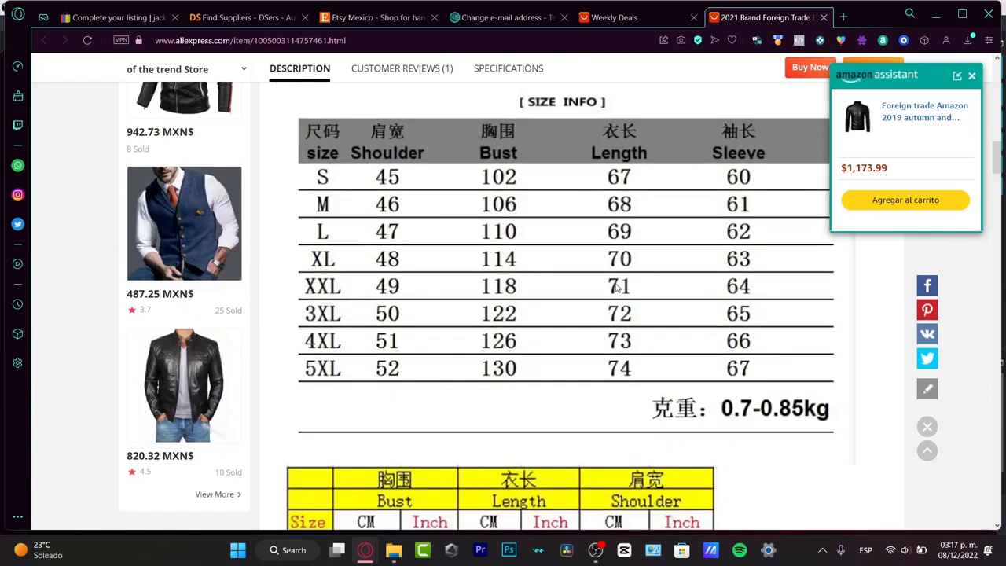
left_click(118, 18)
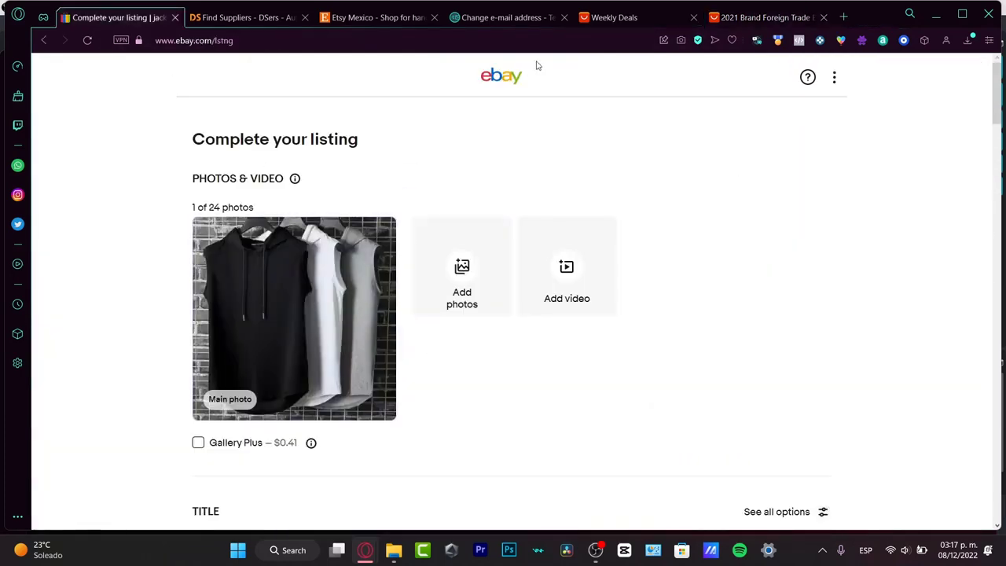
left_click(754, 17)
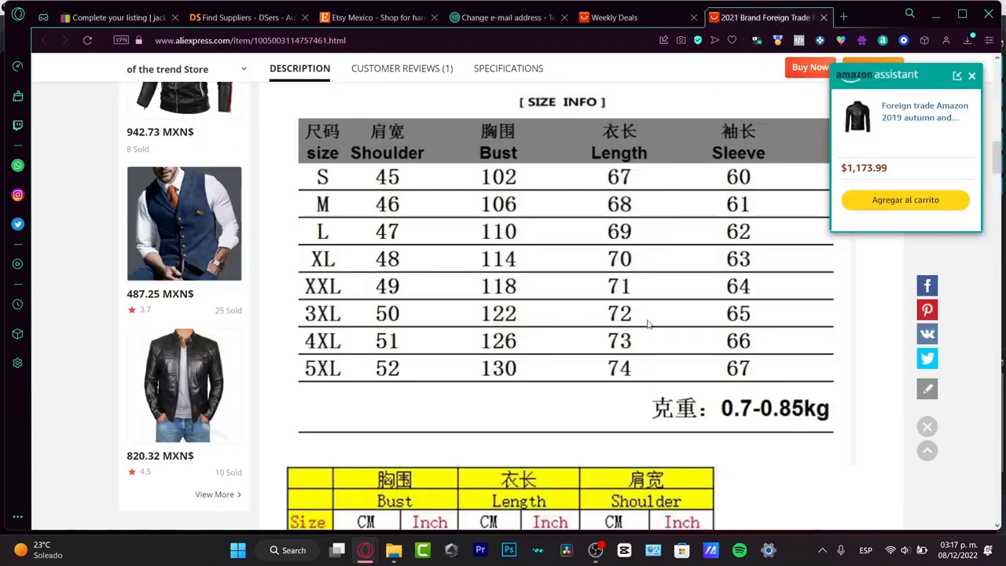
scroll(658, 231, "up", 15)
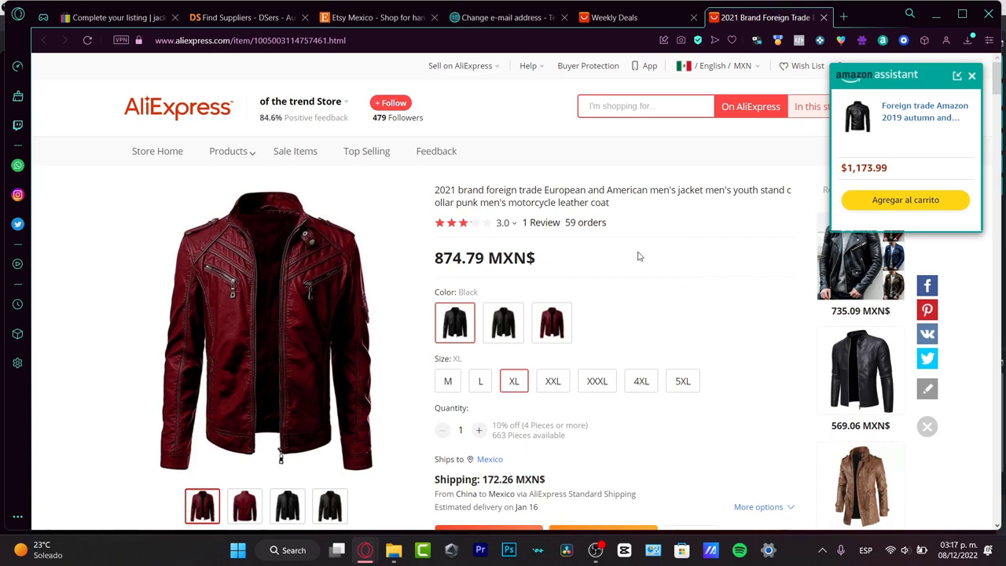
Step: Check the jacket's shipping destination and estimated delivery date on AliExpress, then return to the eBay listing form
left_click(118, 18)
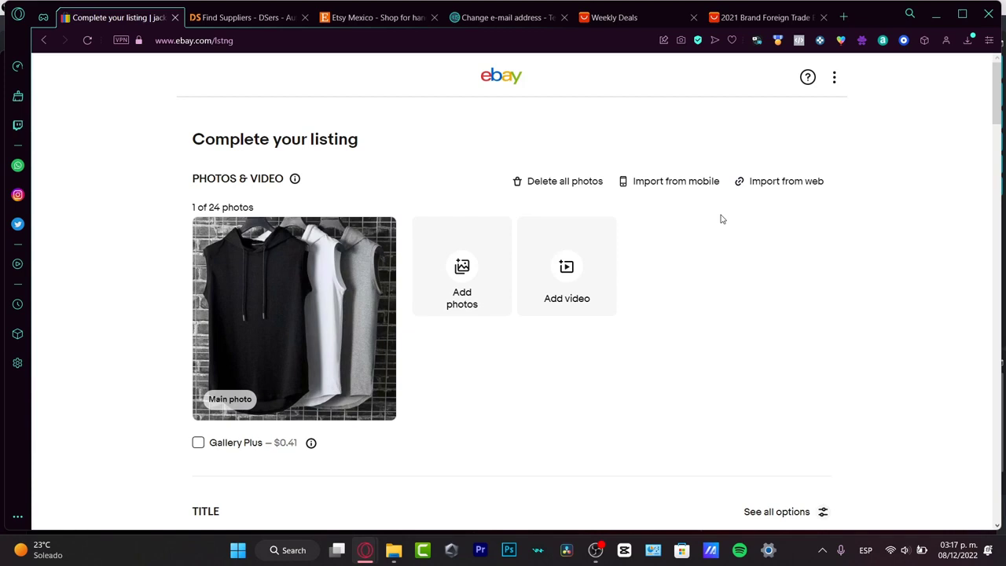
left_click(760, 18)
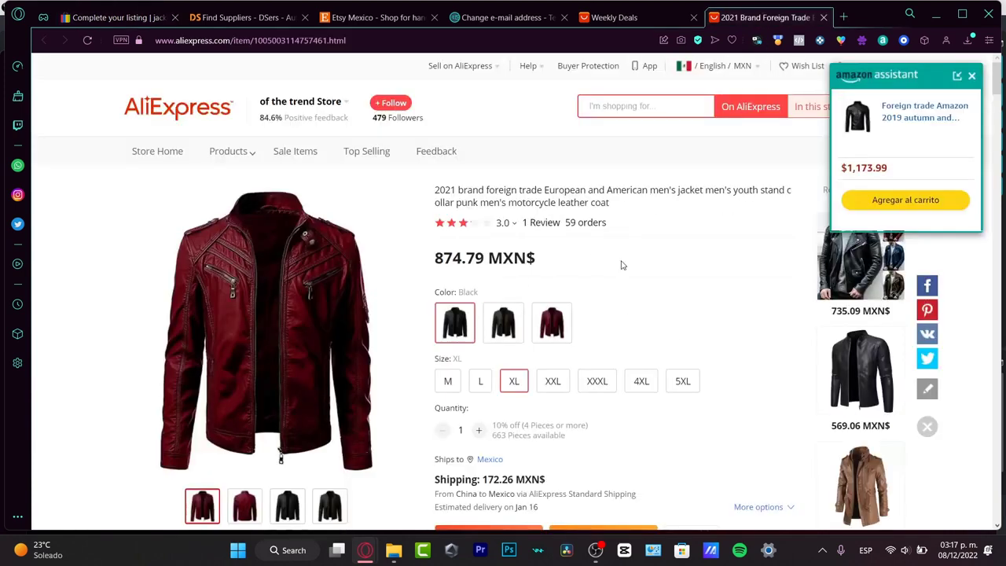
scroll(673, 332, "down", 3)
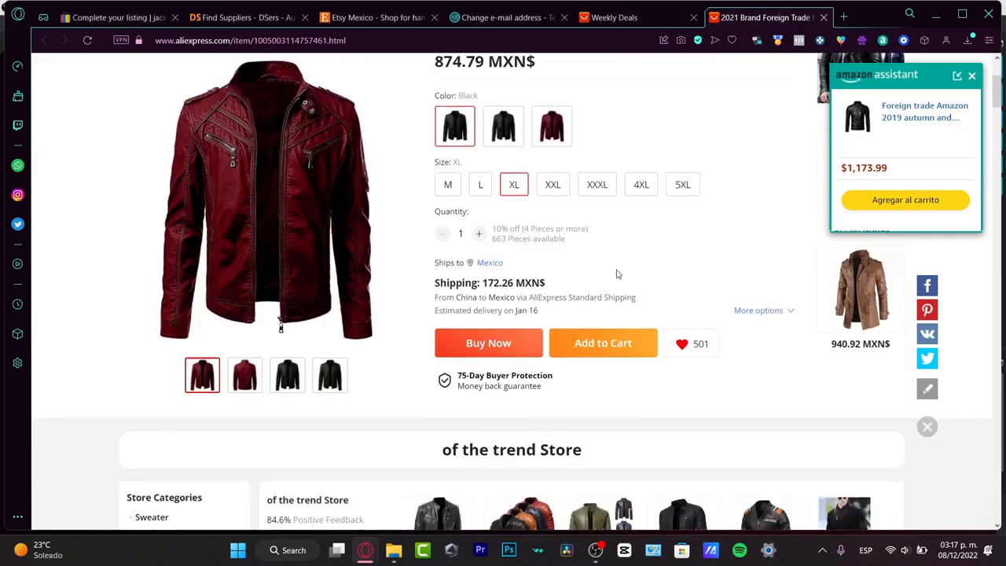
left_click_drag(438, 260, 469, 264)
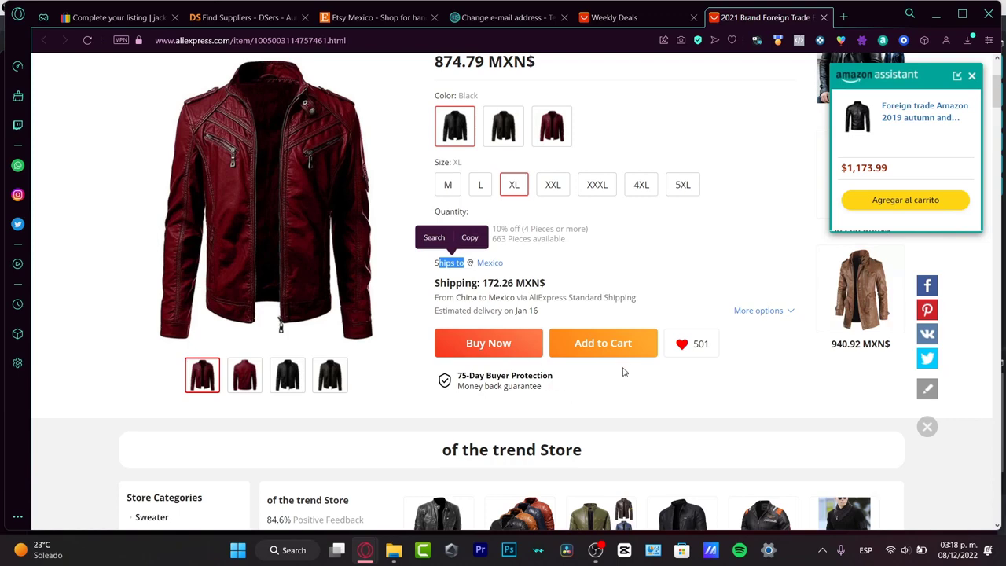
scroll(625, 371, "down", 3)
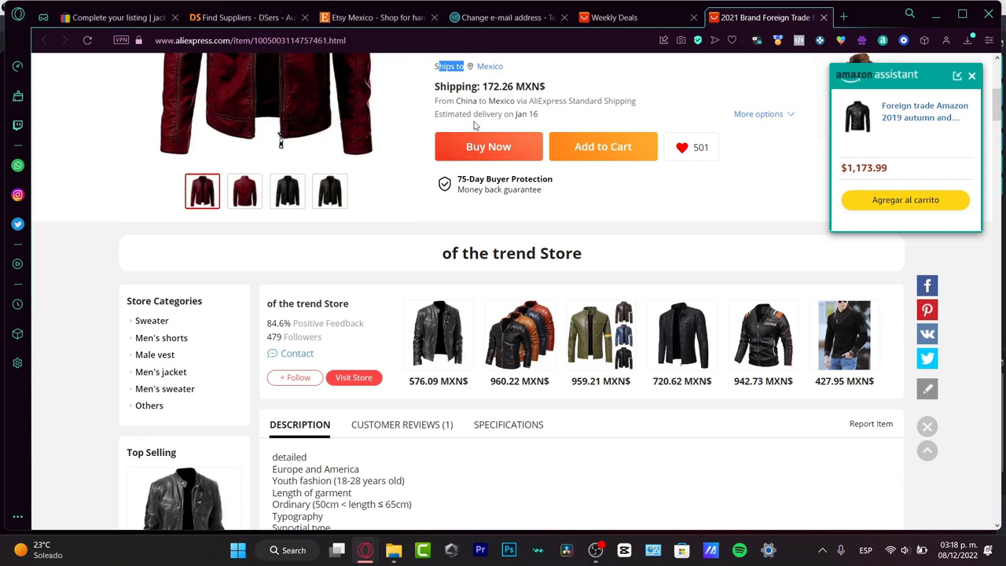
scroll(505, 251, "up", 3)
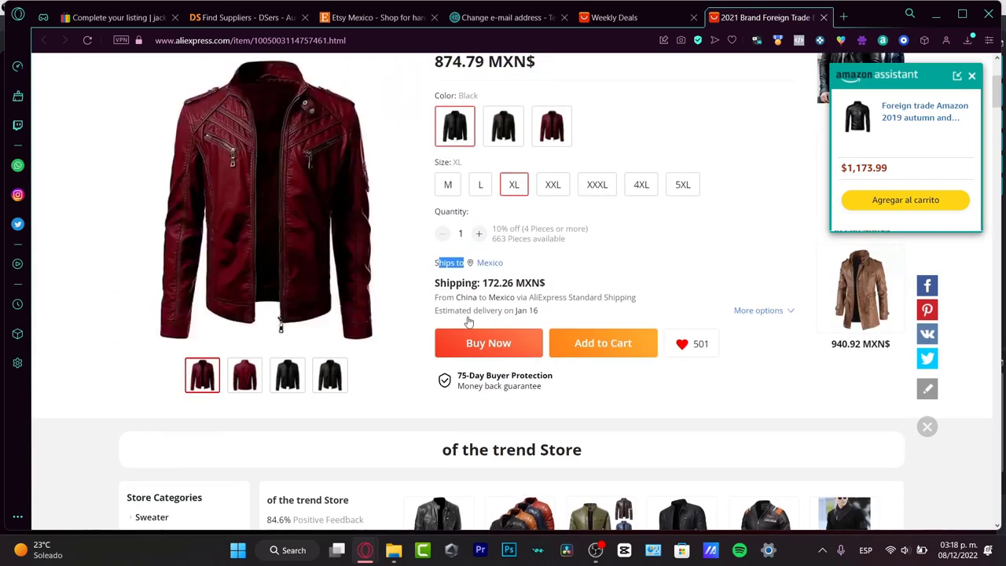
left_click_drag(454, 310, 545, 323)
left_click(724, 111)
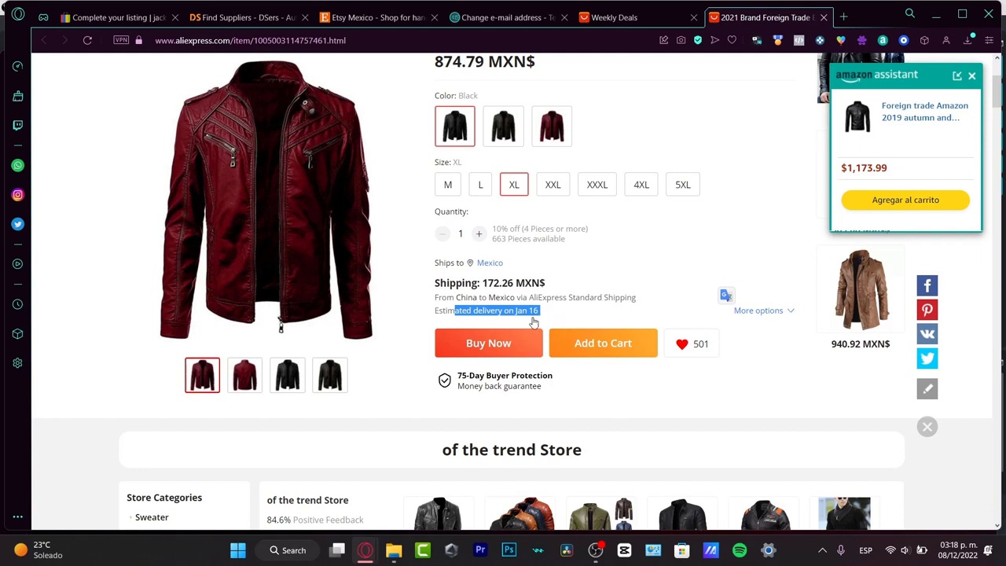
left_click(130, 22)
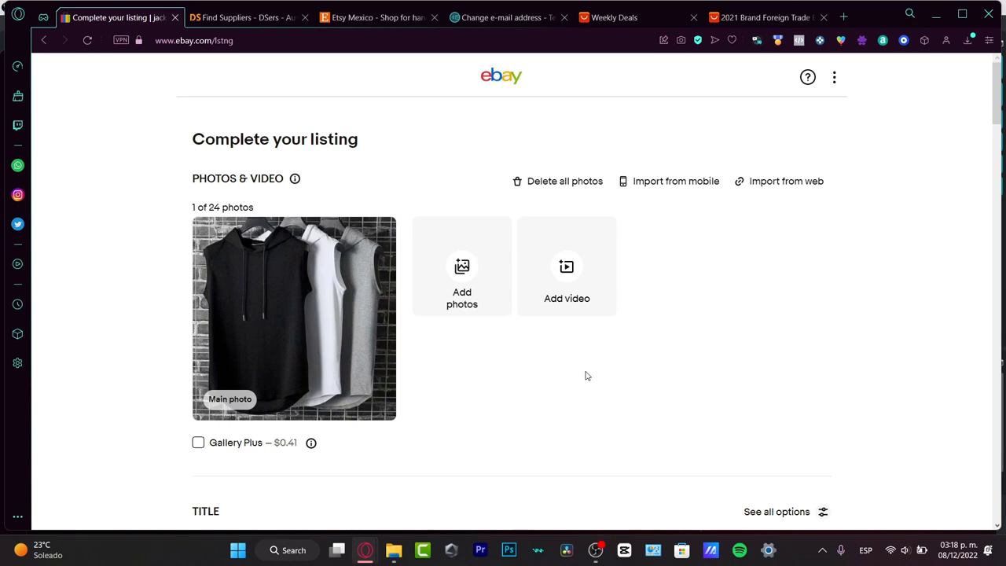
Step: Begin the eBay listing's item description with the line "IMPORTED FROM CHINA"
scroll(586, 376, "down", 3)
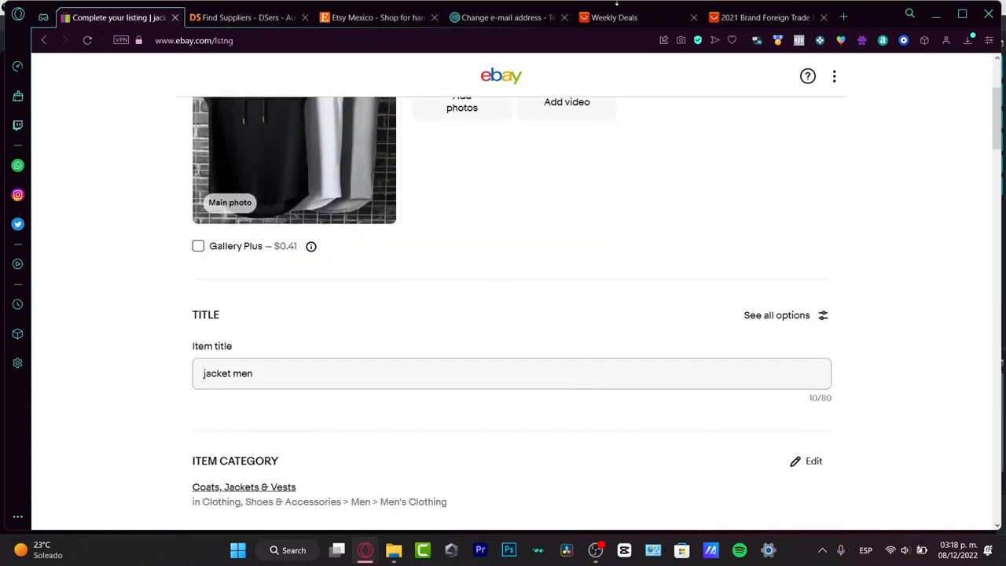
scroll(726, 363, "down", 3)
scroll(647, 359, "down", 7)
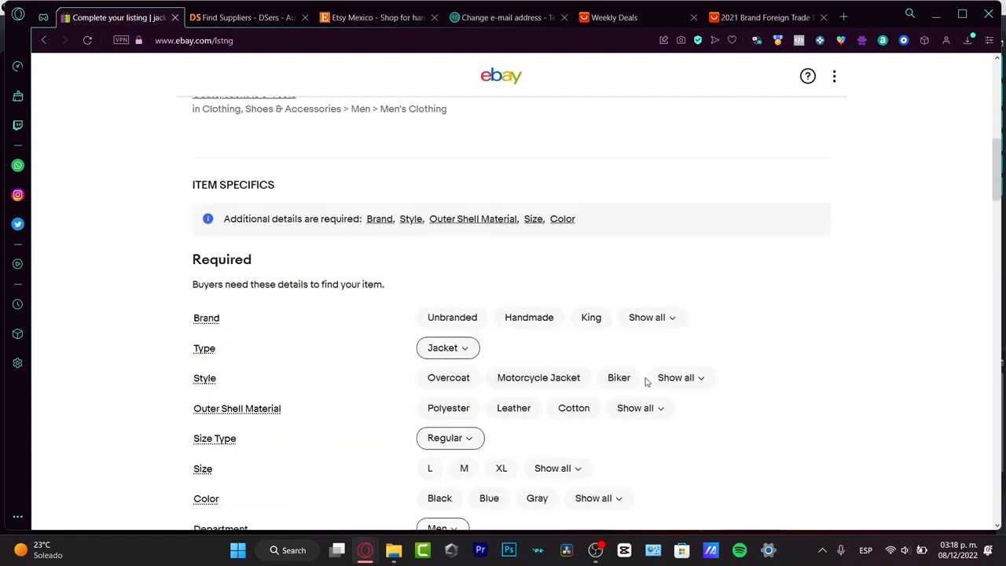
scroll(639, 384, "down", 3)
scroll(639, 384, "up", 1)
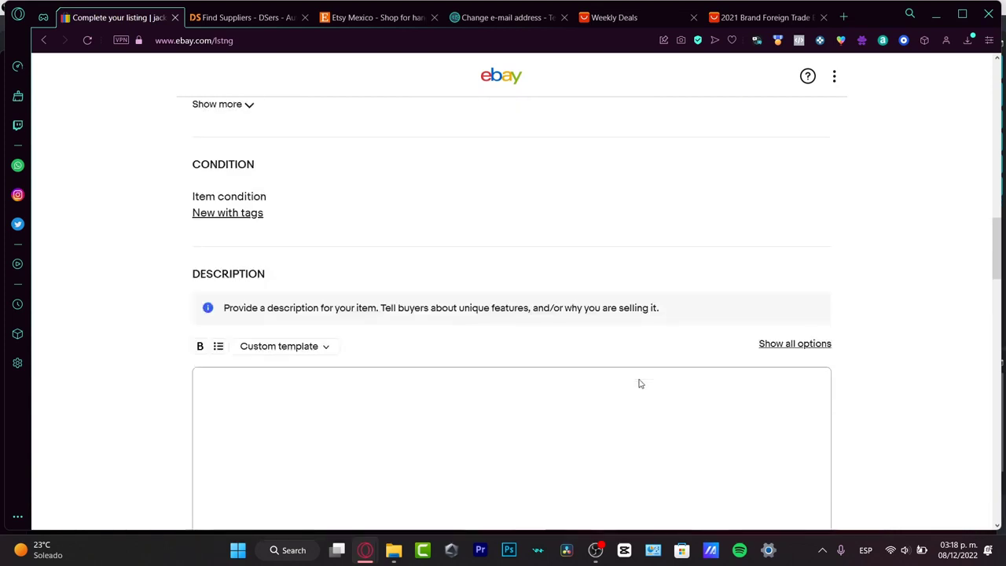
left_click(330, 405)
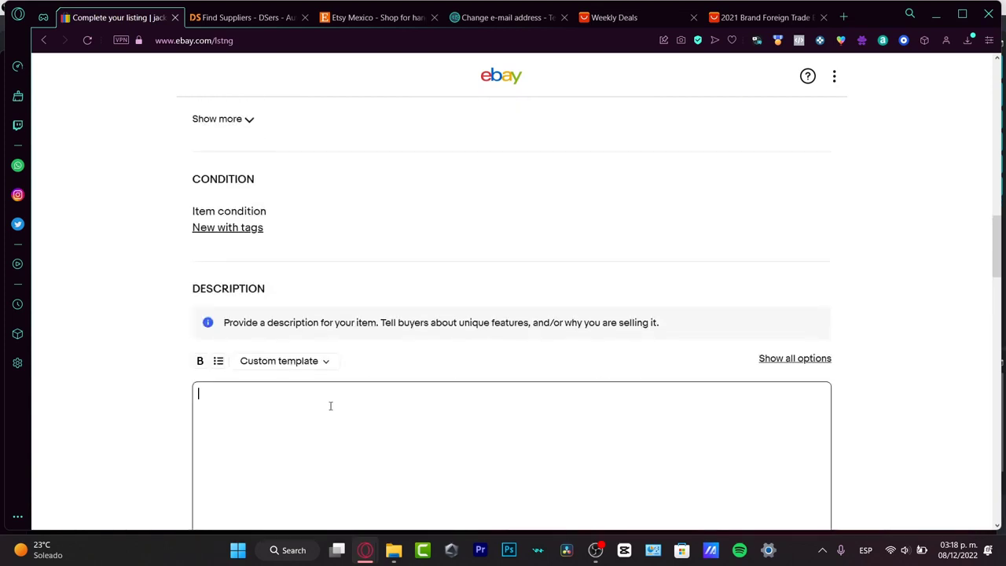
type("IMPORTED FROM CHINA")
key("BackSpace")
key("BackSpace")
type("INA")
key("Return")
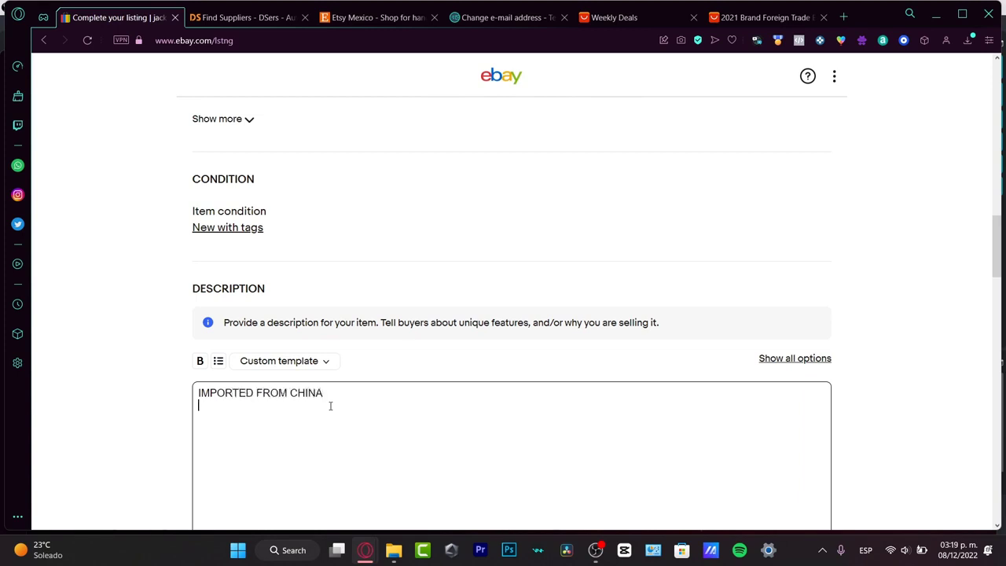
Step: Add the line "ESTIMATE DELIVERY UP TO 60 DAYS" to the item description
type("ESTIMATE DELIVERY ")
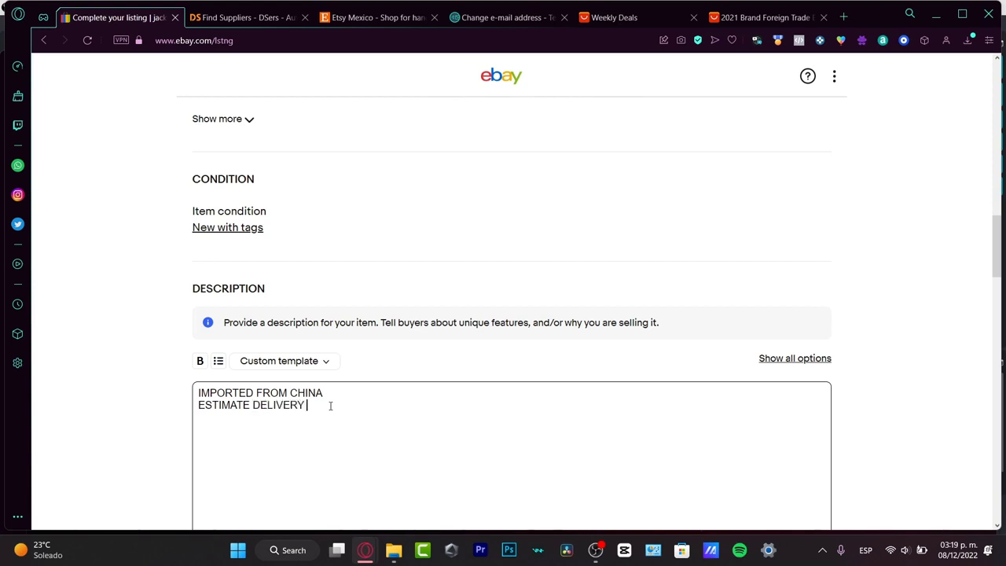
type("OF 60 DAYS")
key("BackSpace")
key("BackSpace")
Step: Add the line "REAL PRICE OF THE SHIPMENT" to the item description
key("BackSpace")
key("BackSpace")
key("BackSpace")
key("BackSpace")
key("BackSpace")
key("BackSpace")
key("BackSpace")
key("BackSpace")
type("UP TO 60 DAYS")
key("Return")
type("ORIGINAL")
key("BackSpace")
key("BackSpace")
key("BackSpace")
key("BackSpace")
key("BackSpace")
key("BackSpace")
key("BackSpace")
key("BackSpace")
type("REAL PRICE")
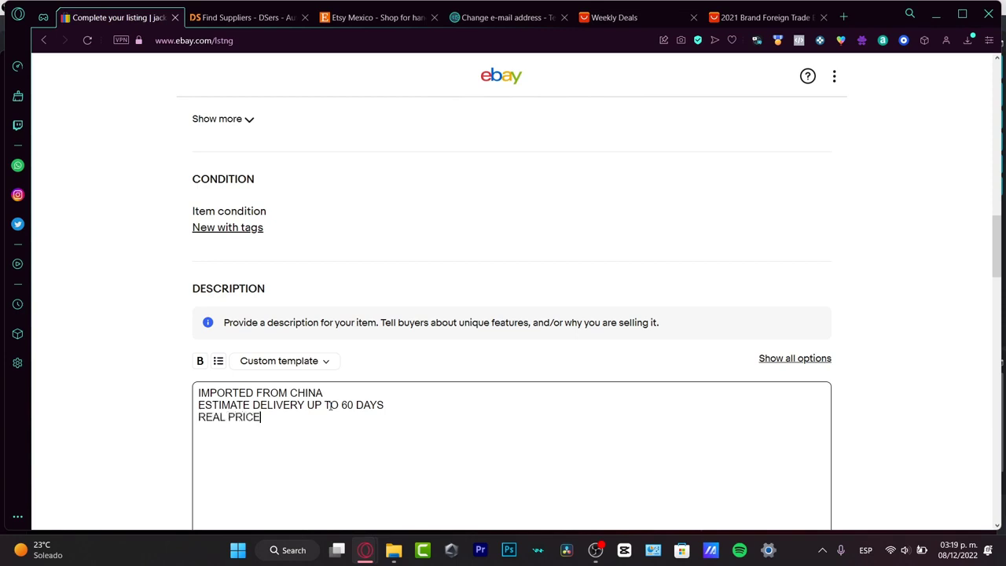
type(" OF THE SHIPMENT  ")
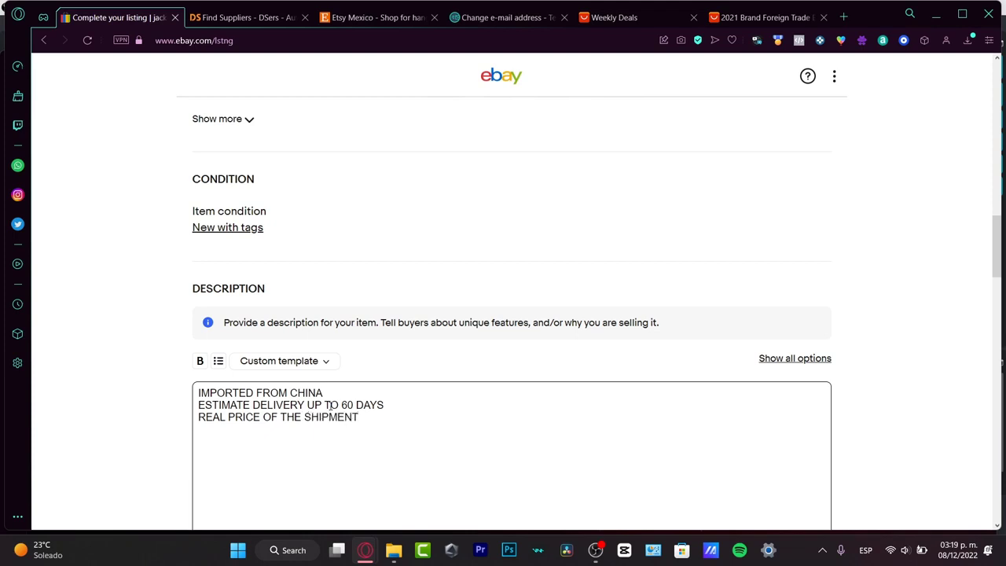
type("10- 3")
Step: Complete the item description with "13" and "FREE SHIP" on separate lines below the shipment price text
key("BackSpace")
key("BackSpace")
key("BackSpace")
key("BackSpace")
key("BackSpace")
type("13")
key("Return")
type("FREE SHOP")
key("BackSpace")
key("BackSpace")
type("IP")
Step: Review the listing's pricing, offer, shipping and return preference sections, and go back to the start of the form
scroll(514, 335, "down", 7)
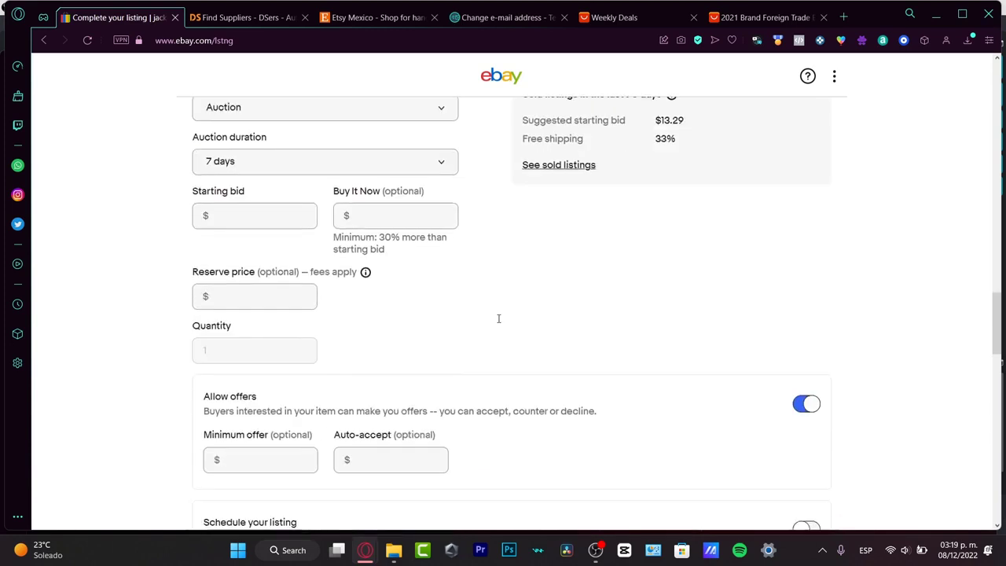
scroll(498, 317, "up", 2)
scroll(586, 369, "down", 2)
scroll(445, 357, "down", 2)
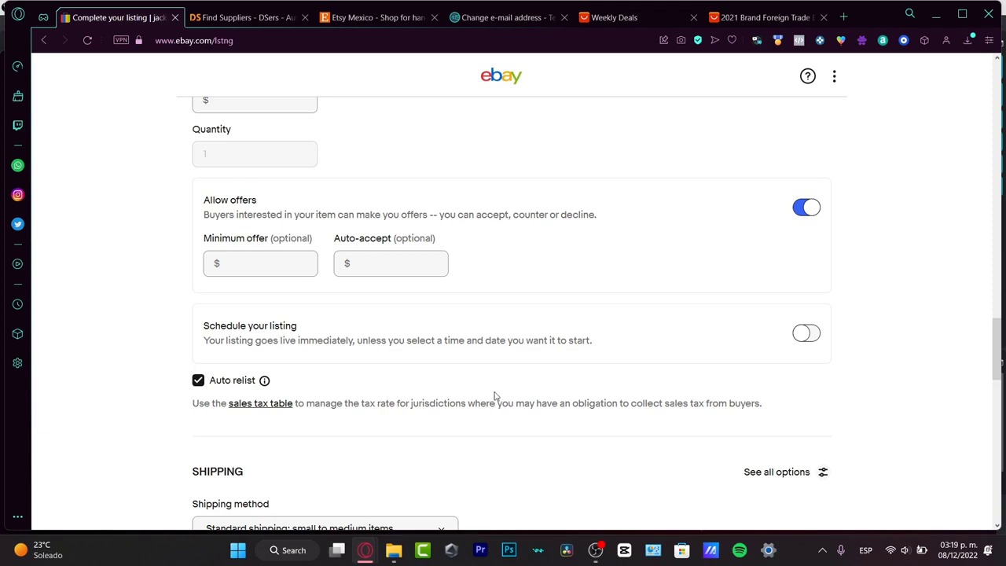
scroll(456, 361, "down", 2)
scroll(485, 373, "down", 2)
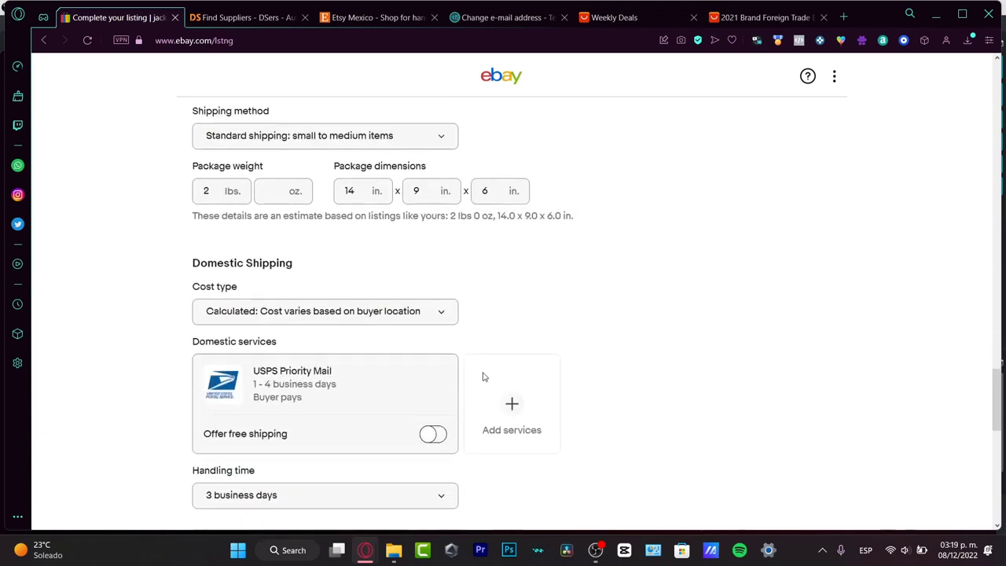
scroll(506, 327, "down", 2)
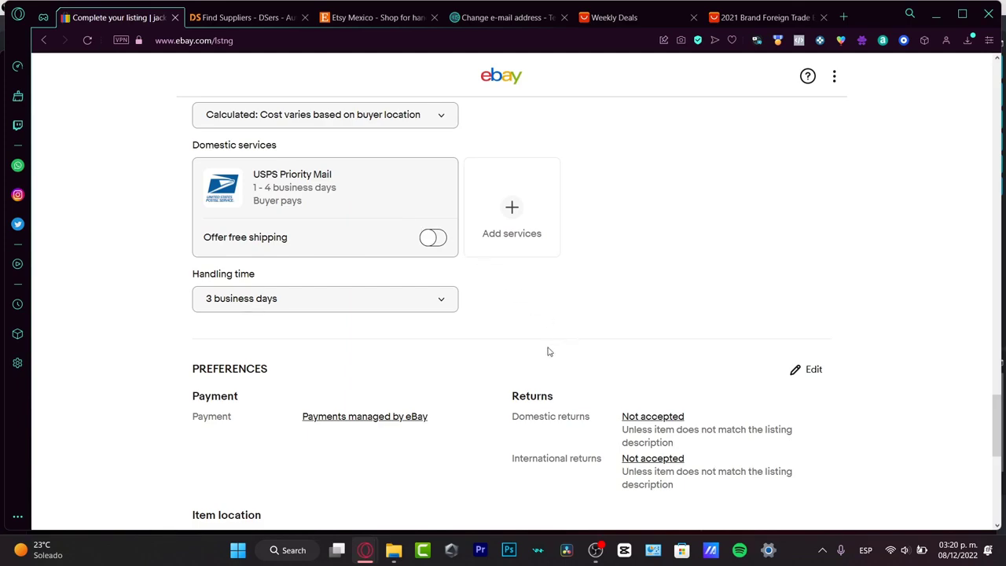
scroll(547, 348, "up", 3)
scroll(548, 348, "up", 15)
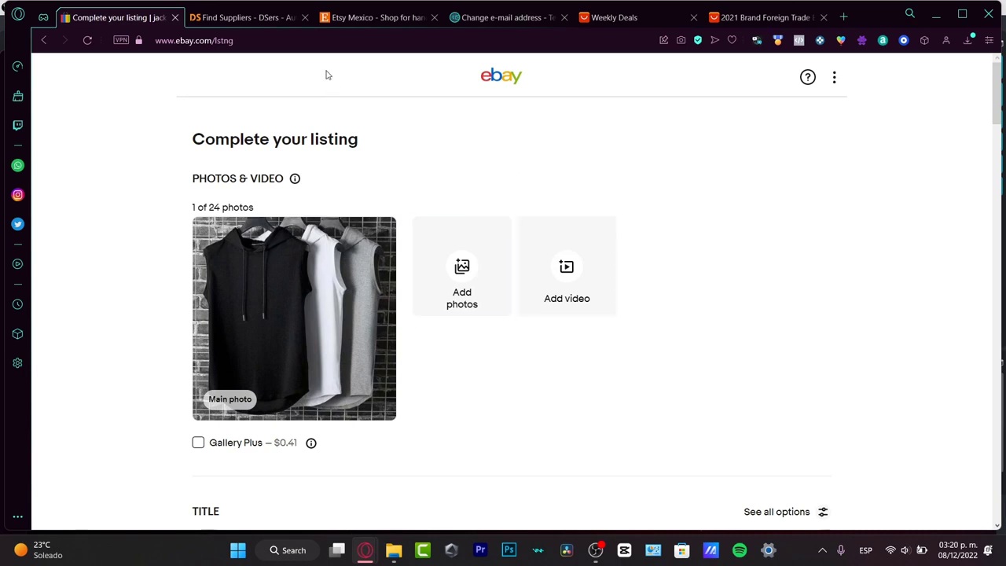
Step: Switch to DSers, start linking another store, and review the DSers app's pricing plans in the Shopify App Store
left_click(351, 19)
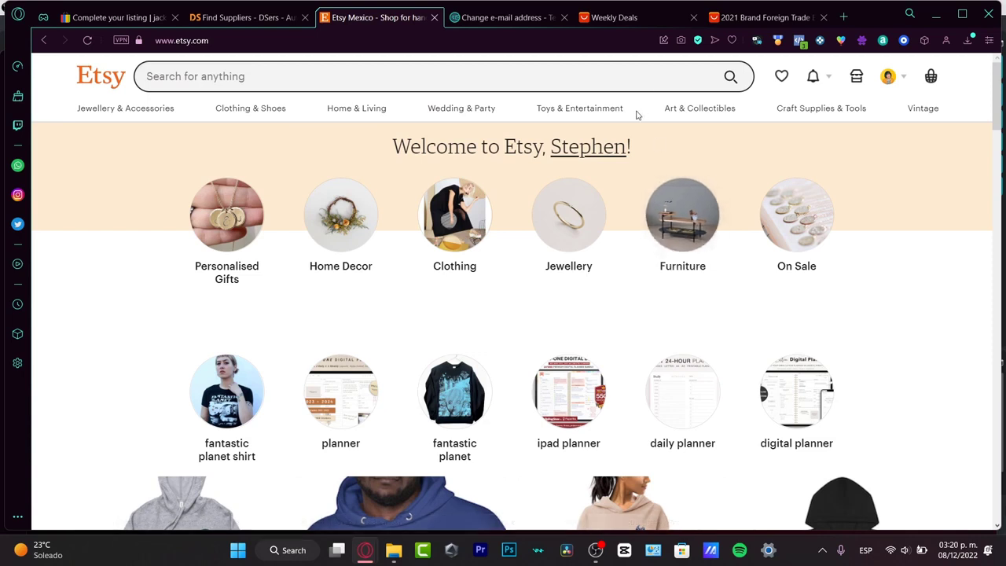
left_click(242, 9)
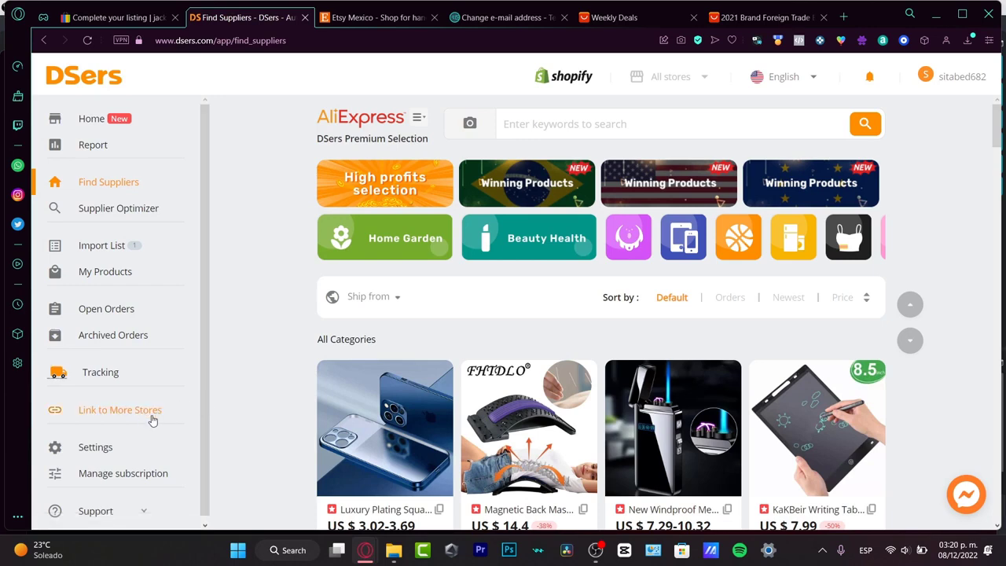
left_click(157, 428)
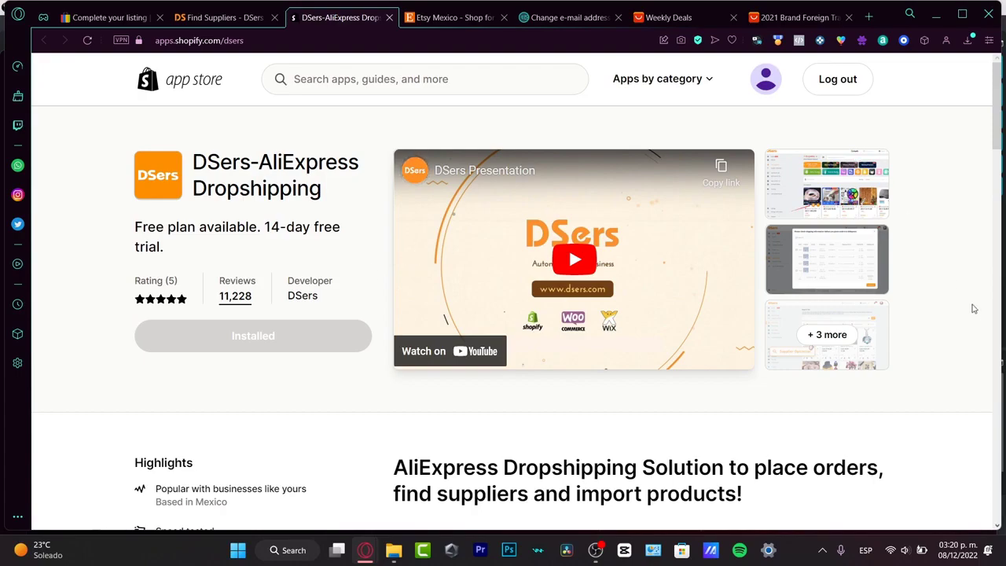
scroll(981, 325, "down", 3)
scroll(981, 324, "down", 15)
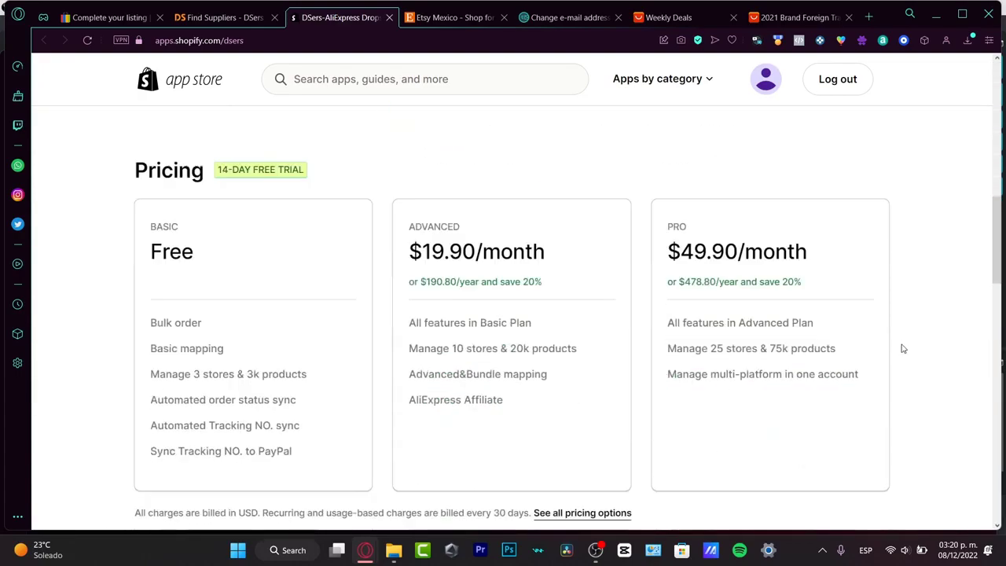
scroll(905, 352, "up", 20)
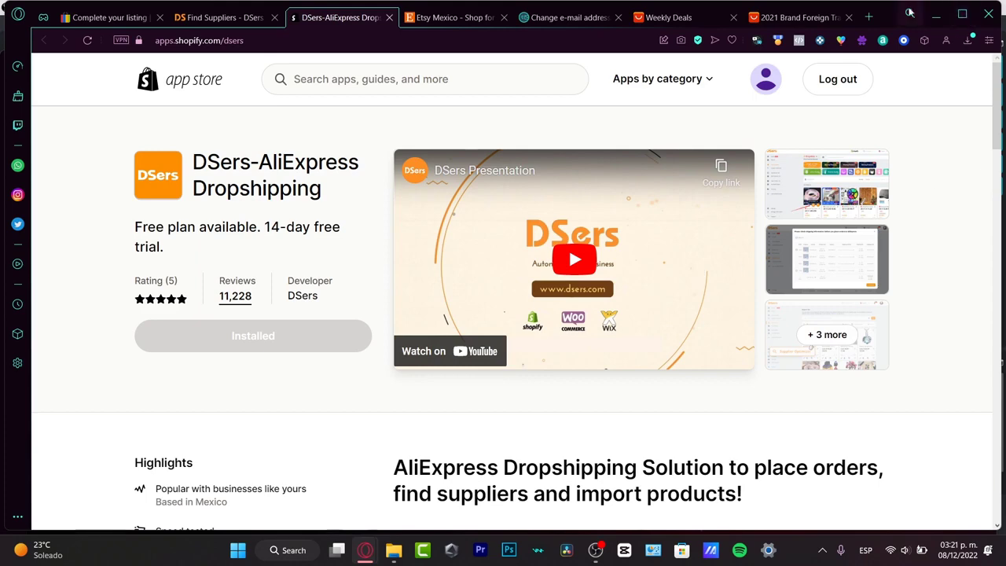
Step: Open Shopify's store login page in a new browser tab and enter the active store
left_click(866, 17)
type("SHI")
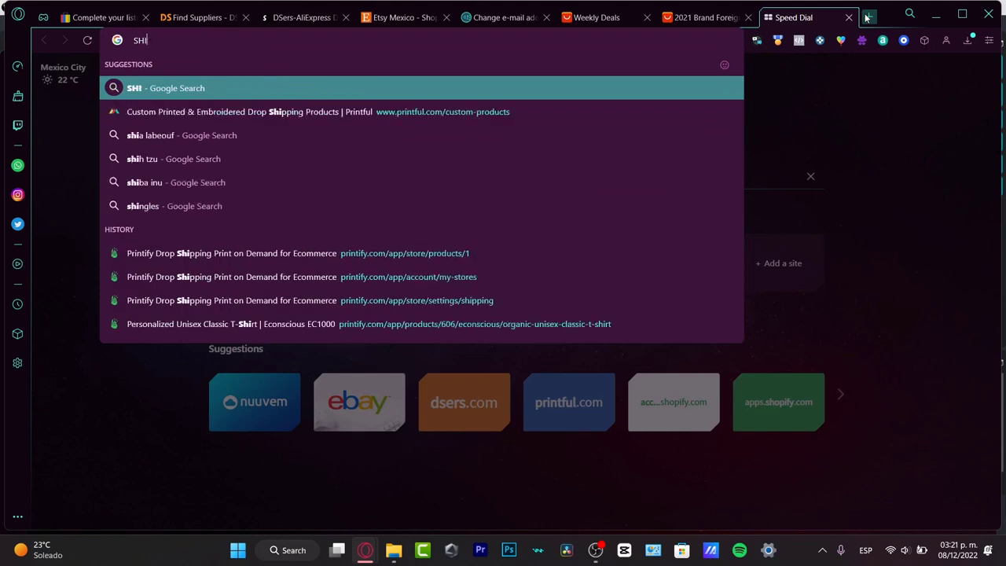
key("BackSpace")
type("OPify.com/login")
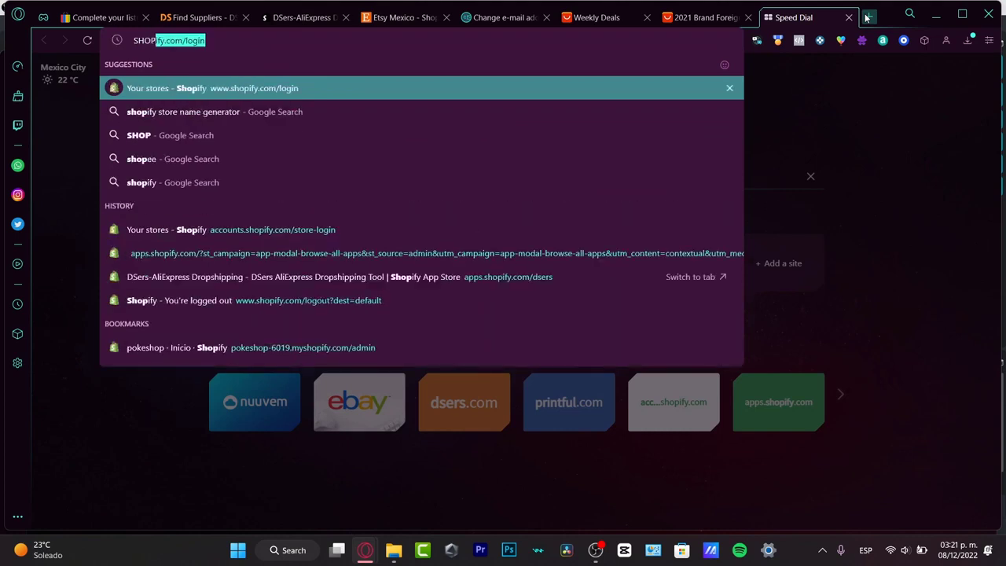
key("Return")
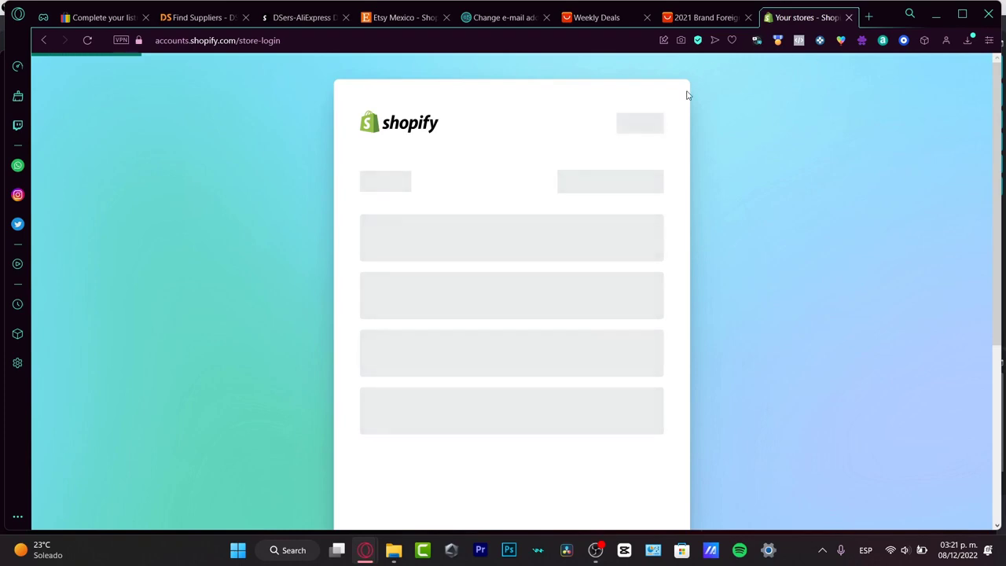
left_click(458, 316)
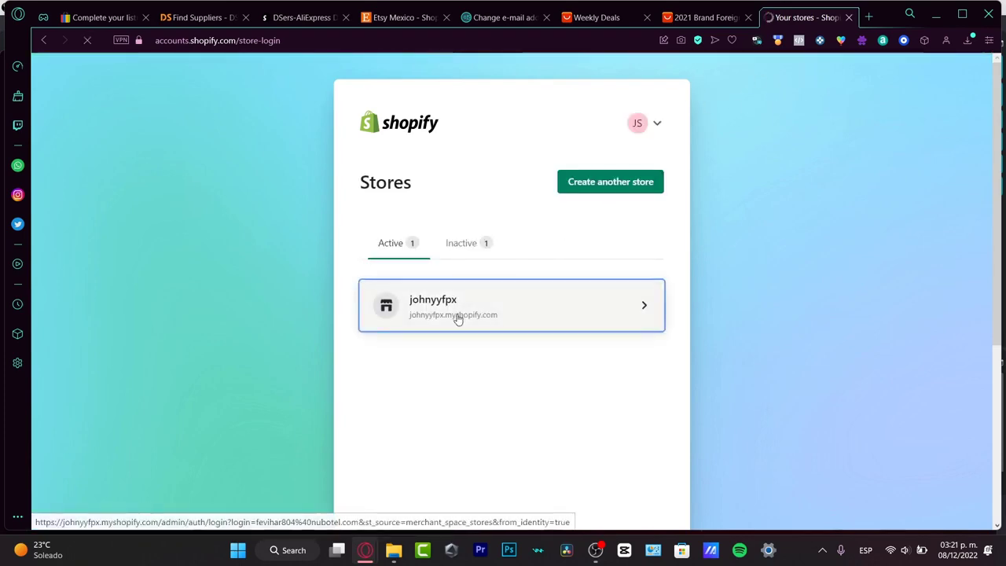
Step: Compare the DSers store authorization notice with the Shopify admin, and display the Shopify store's product list
left_click(611, 25)
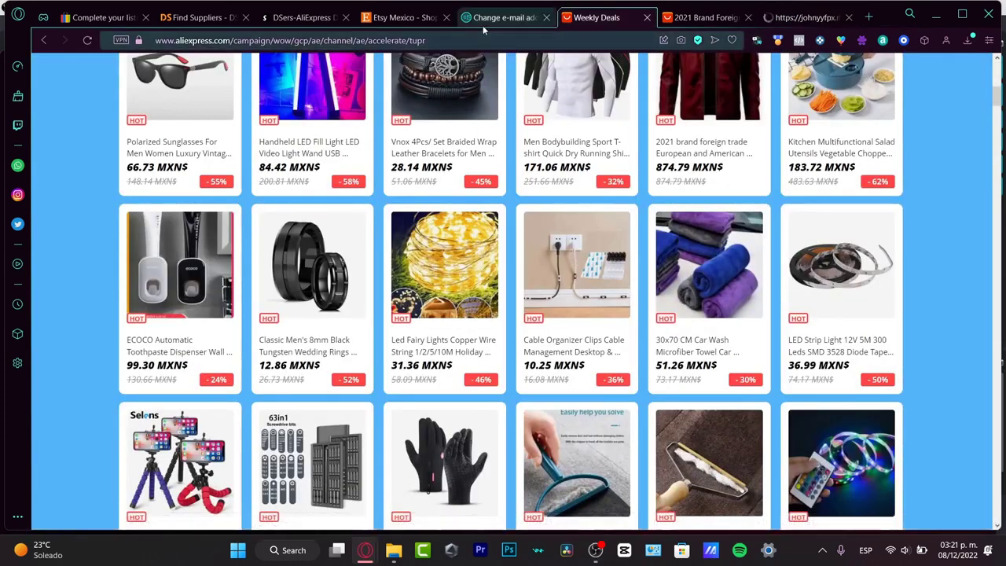
left_click(200, 26)
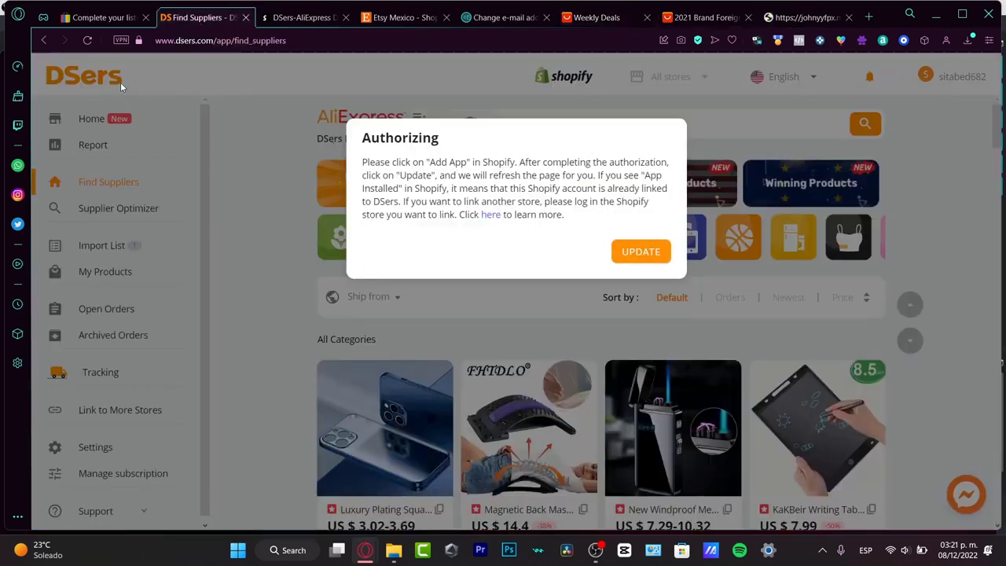
left_click(801, 17)
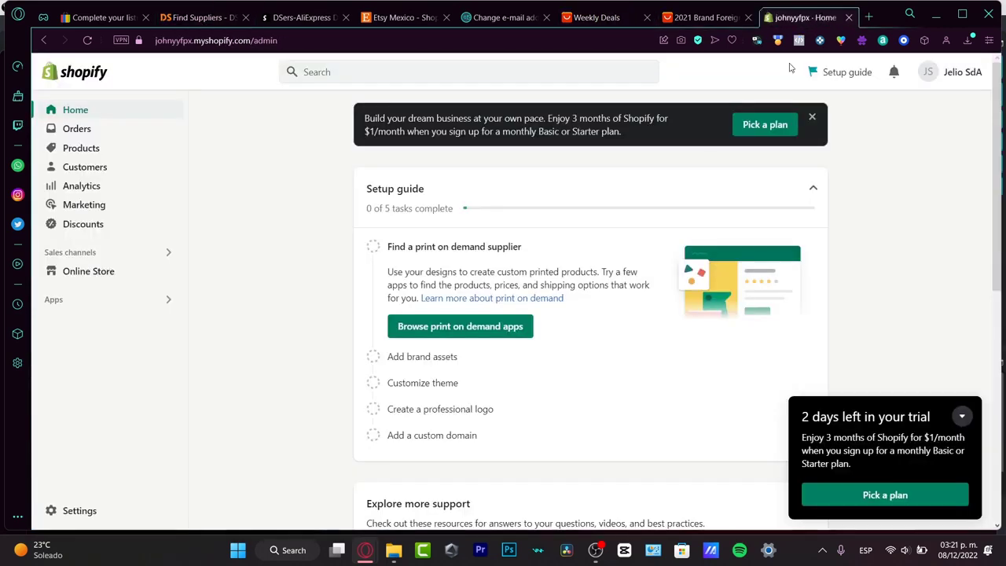
left_click(198, 18)
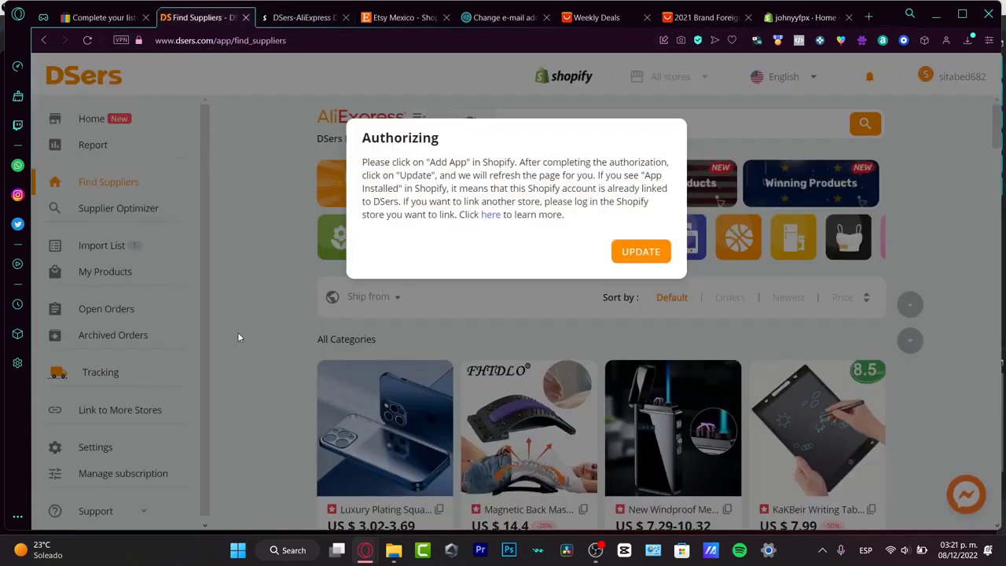
left_click(803, 22)
left_click(94, 154)
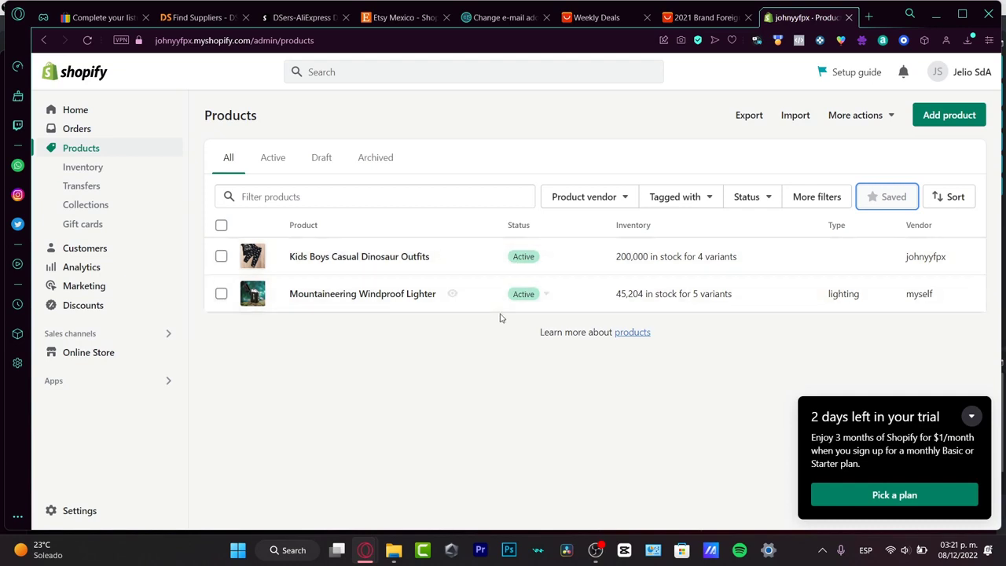
left_click(217, 19)
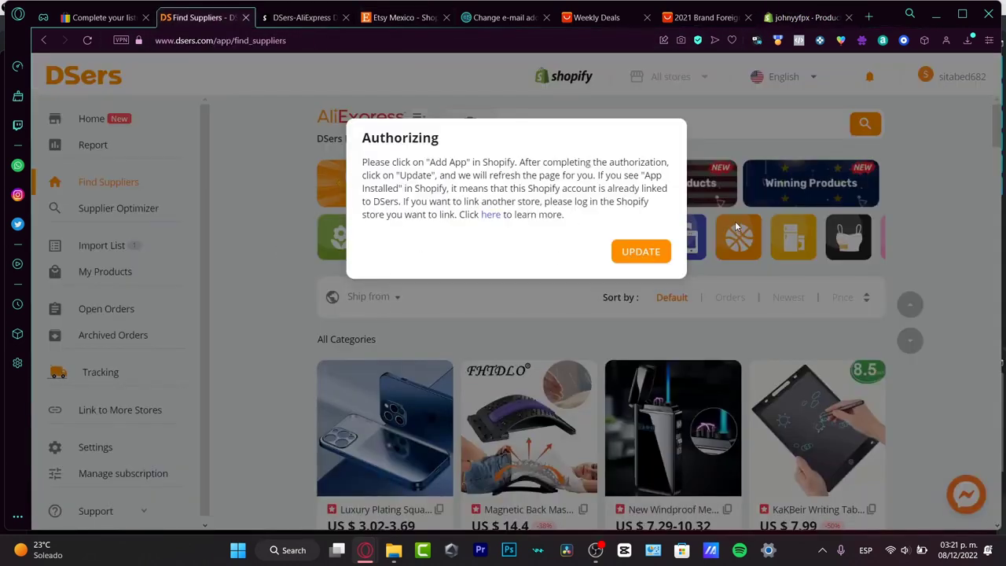
left_click(799, 17)
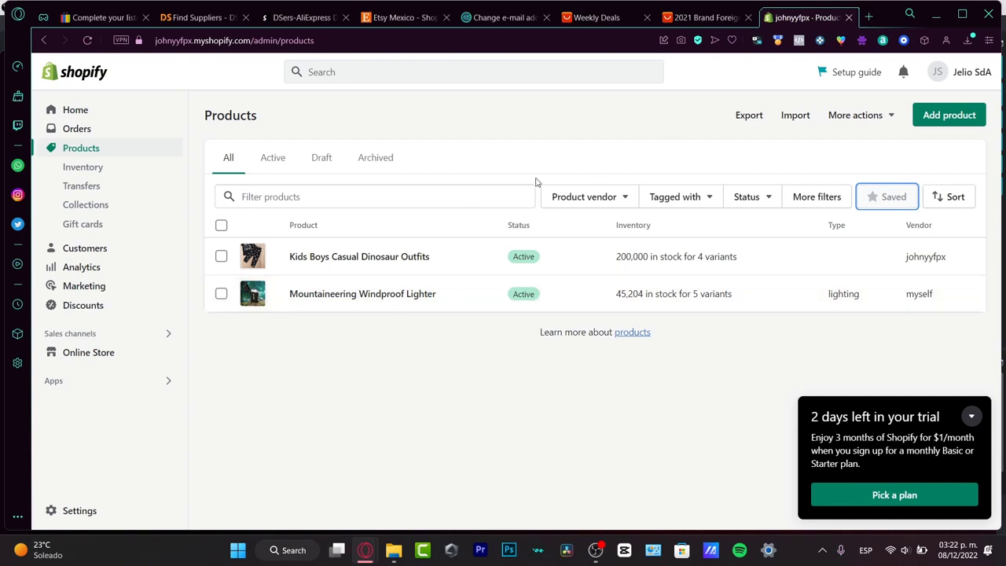
Step: Switch to the eBay listing form and review its title, item specifics, description and pricing sections
left_click(87, 18)
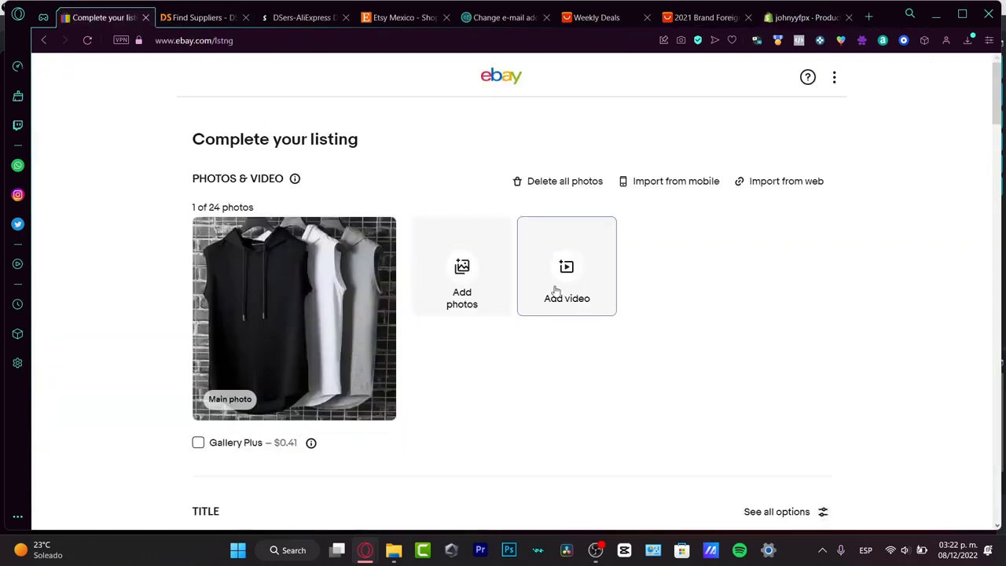
scroll(777, 389, "down", 5)
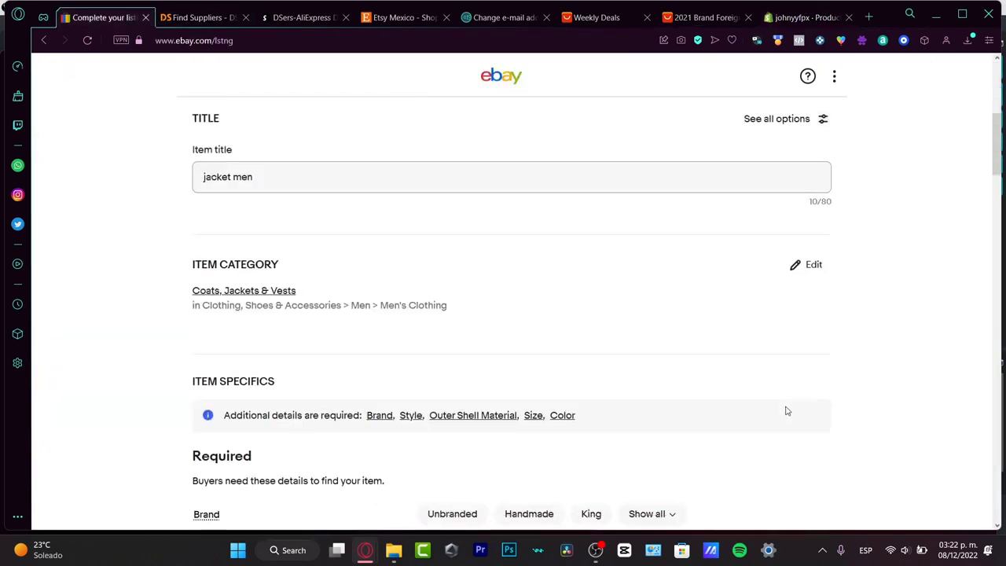
scroll(315, 440, "down", 12)
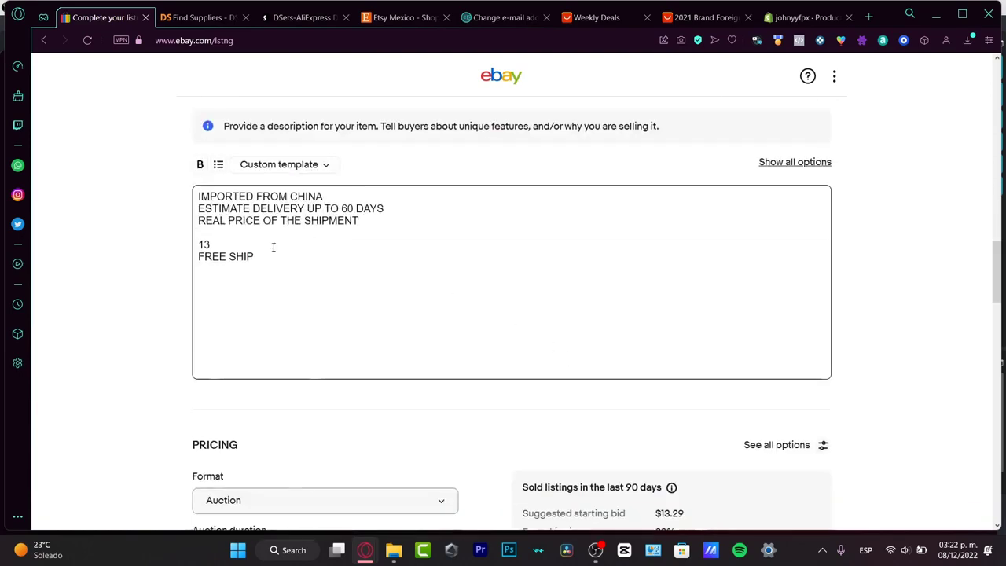
scroll(383, 345, "up", 3)
scroll(421, 405, "down", 5)
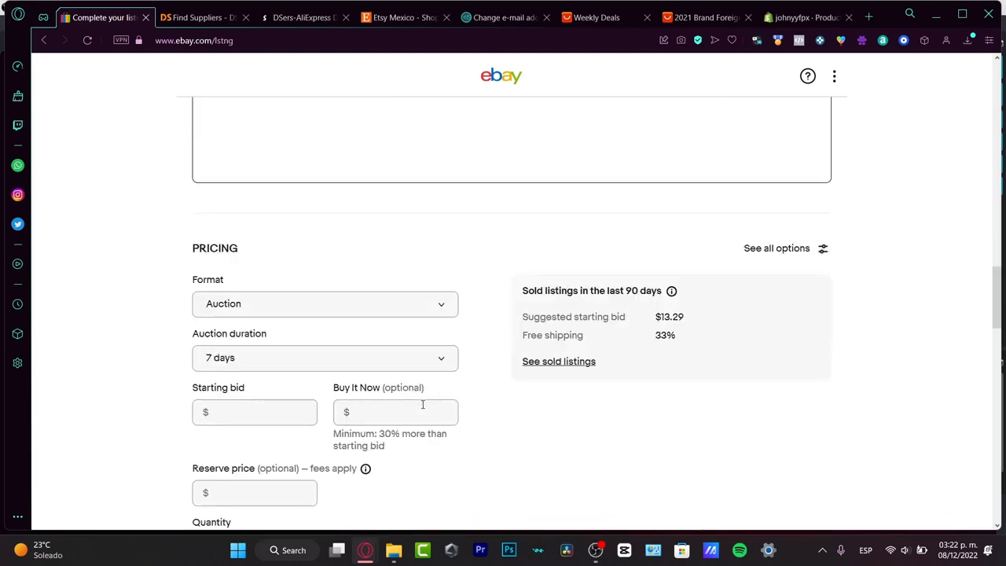
scroll(422, 404, "up", 3)
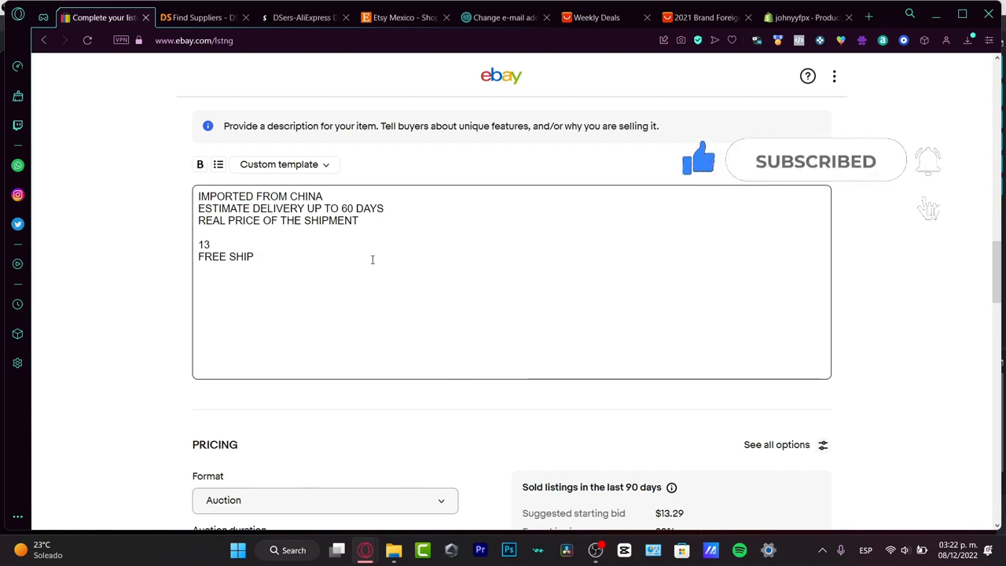
Step: Recheck the jacket's AliExpress product page and return to the start of the eBay listing form
left_click(211, 23)
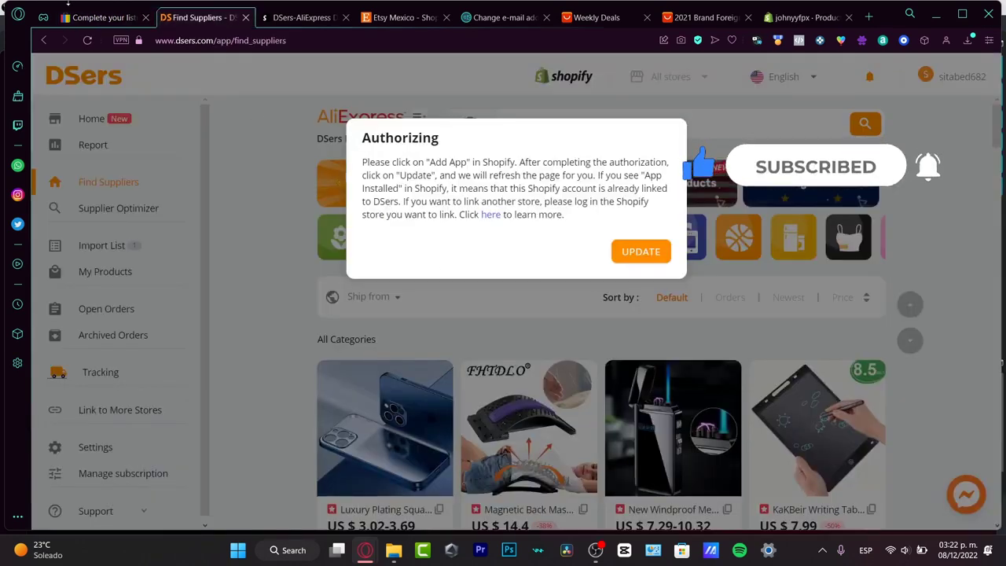
left_click(99, 22)
left_click(368, 20)
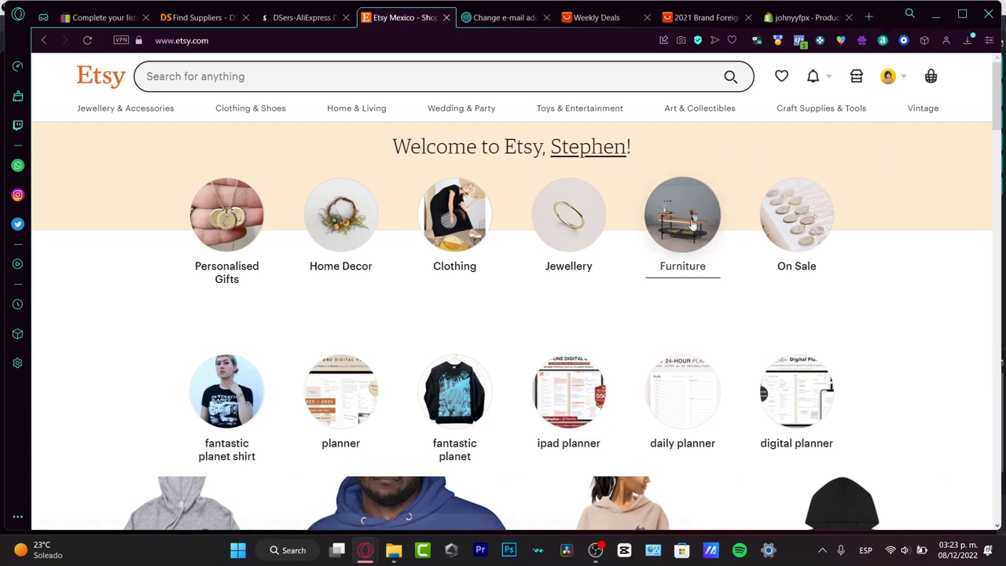
left_click(701, 17)
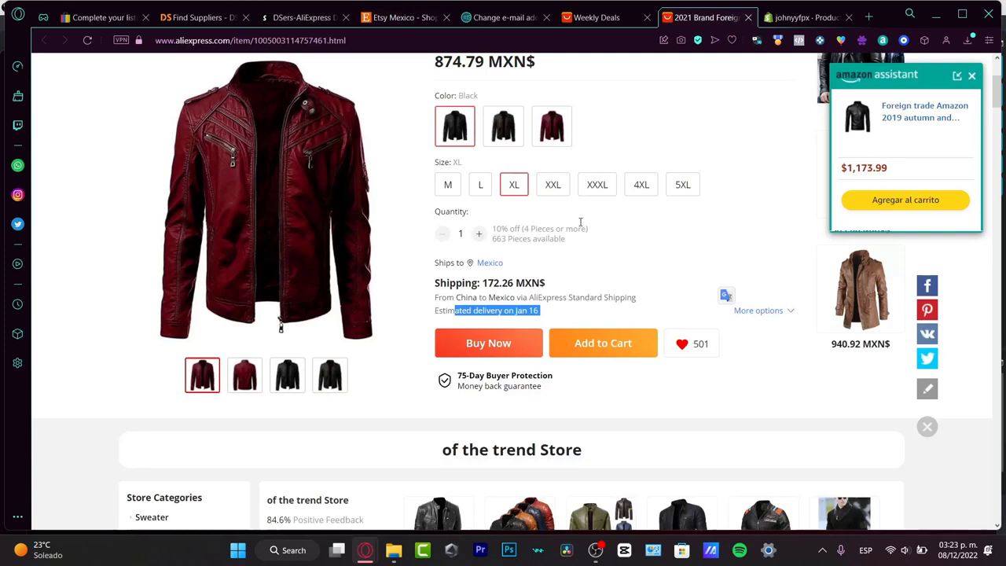
scroll(587, 259, "up", 3)
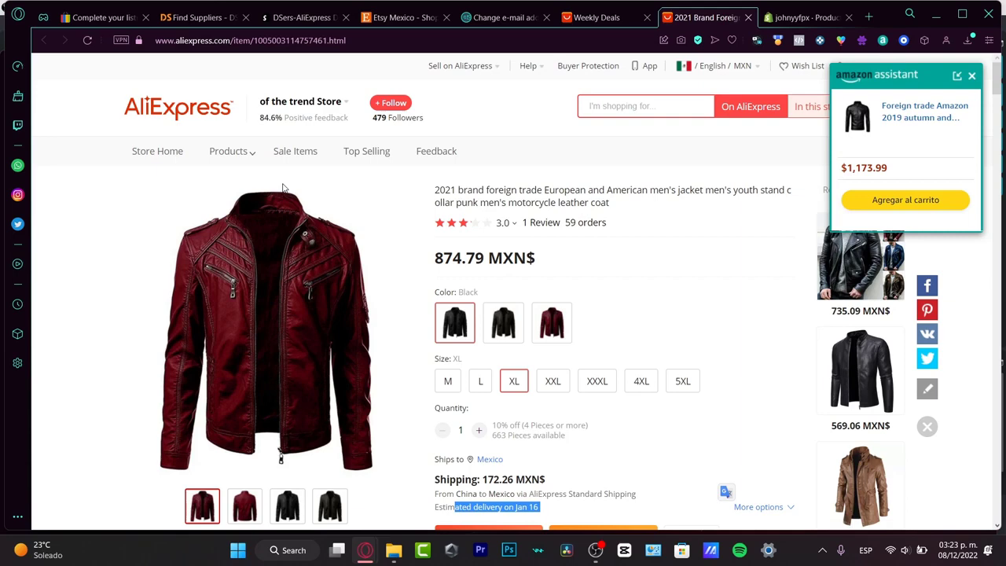
left_click(101, 17)
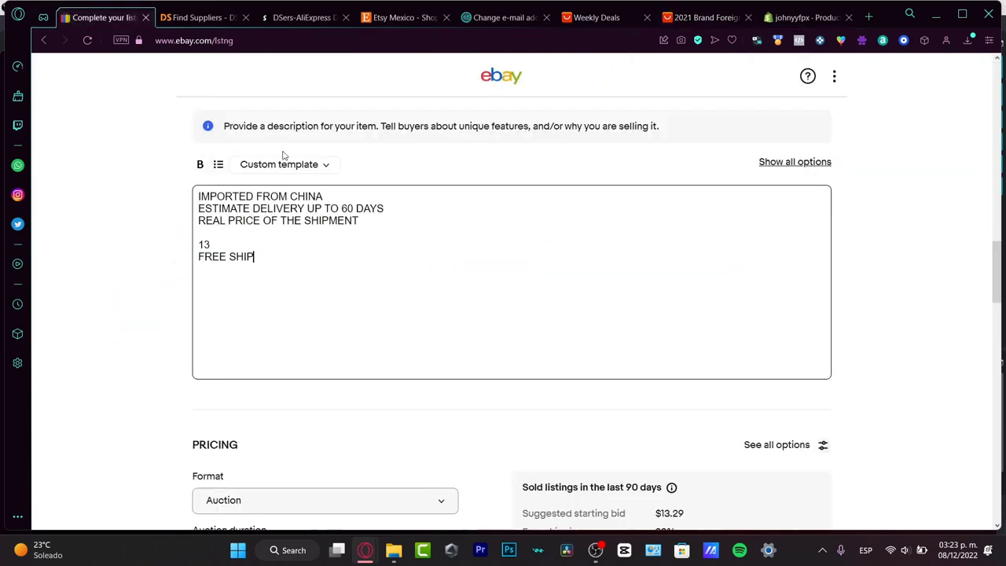
scroll(710, 261, "up", 10)
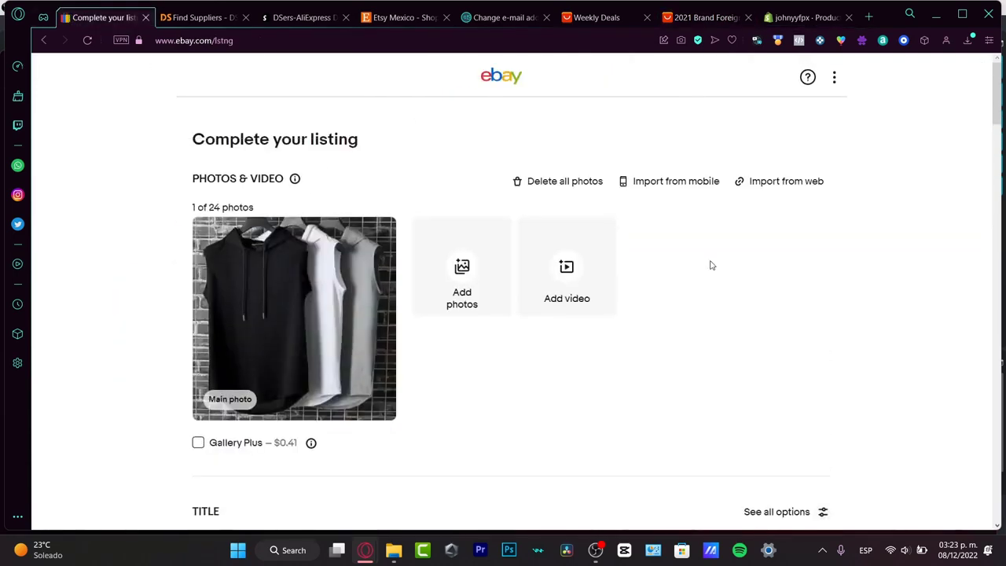